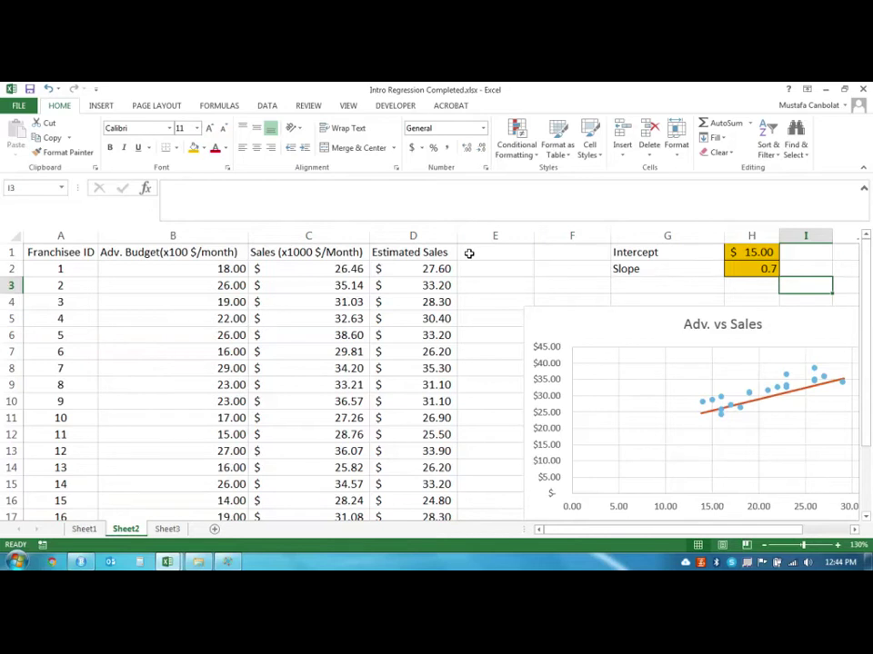
Step: Add an "Error" heading in E1 and calculate actual minus estimated sales in E2 with =C2-D2
{"action": "left_click", "coordinate": [469, 254]}
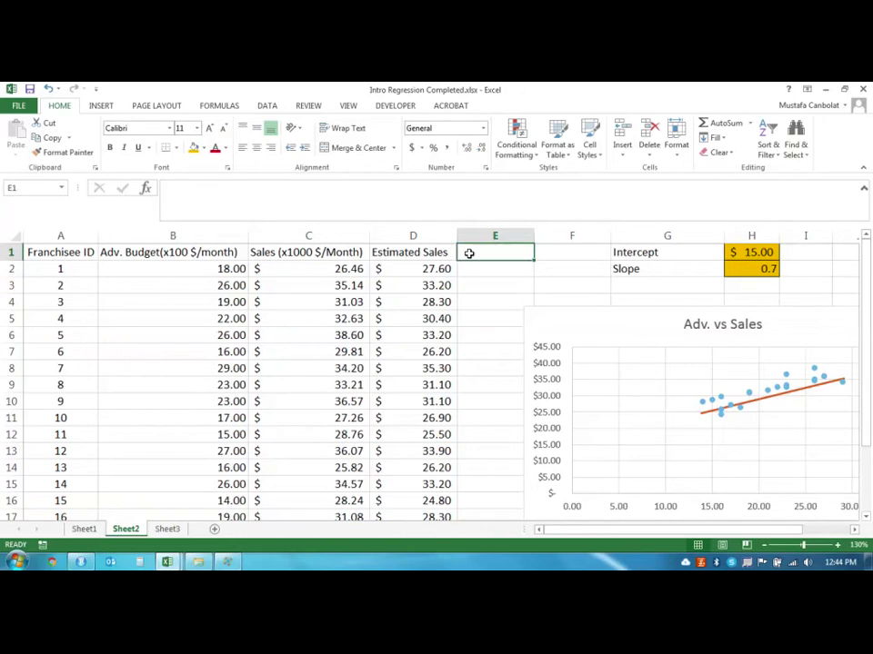
{"action": "type", "text": "Error"}
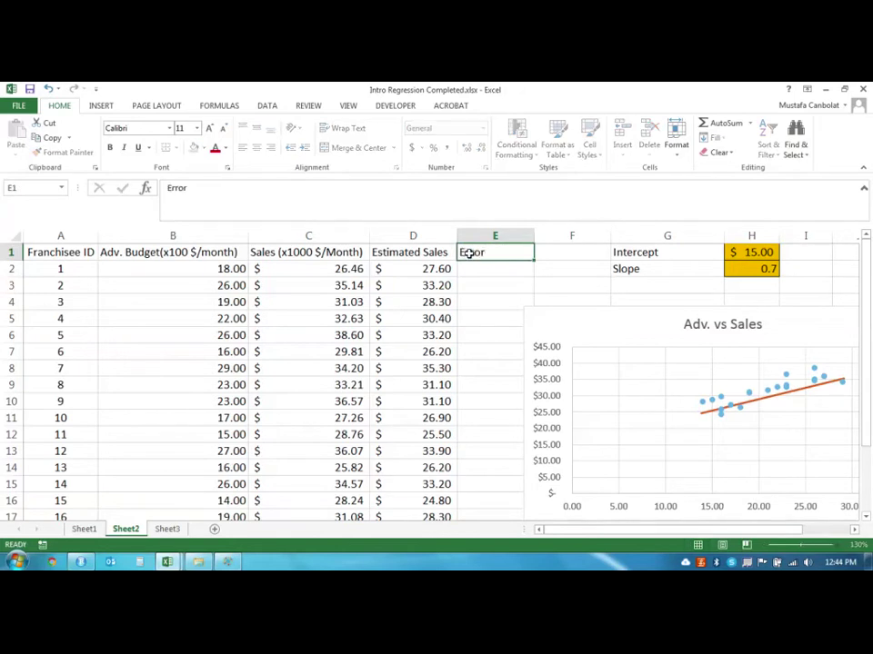
{"action": "key", "text": "Return"}
{"action": "type", "text": "="}
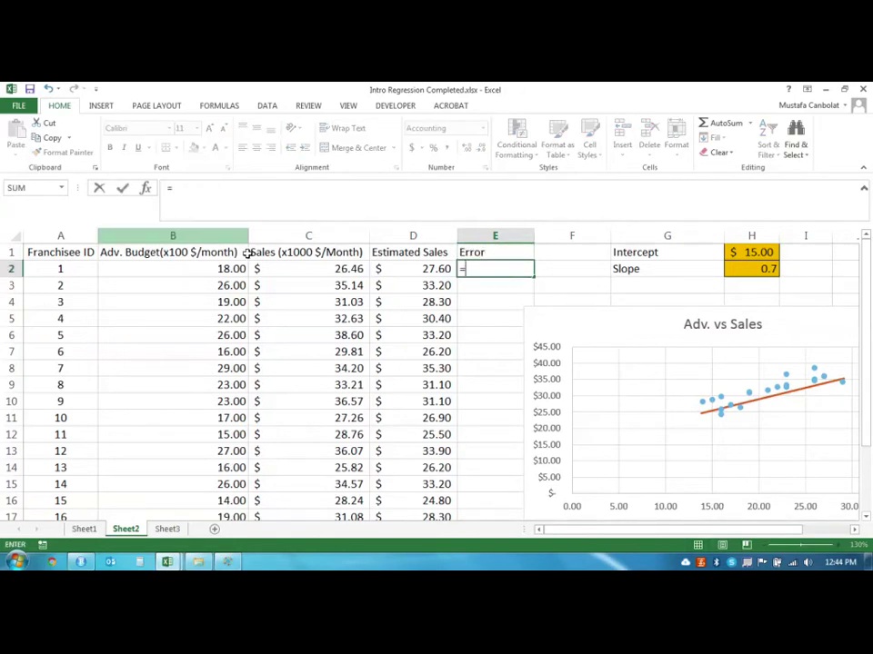
{"action": "left_click", "coordinate": [305, 268]}
{"action": "type", "text": "-"}
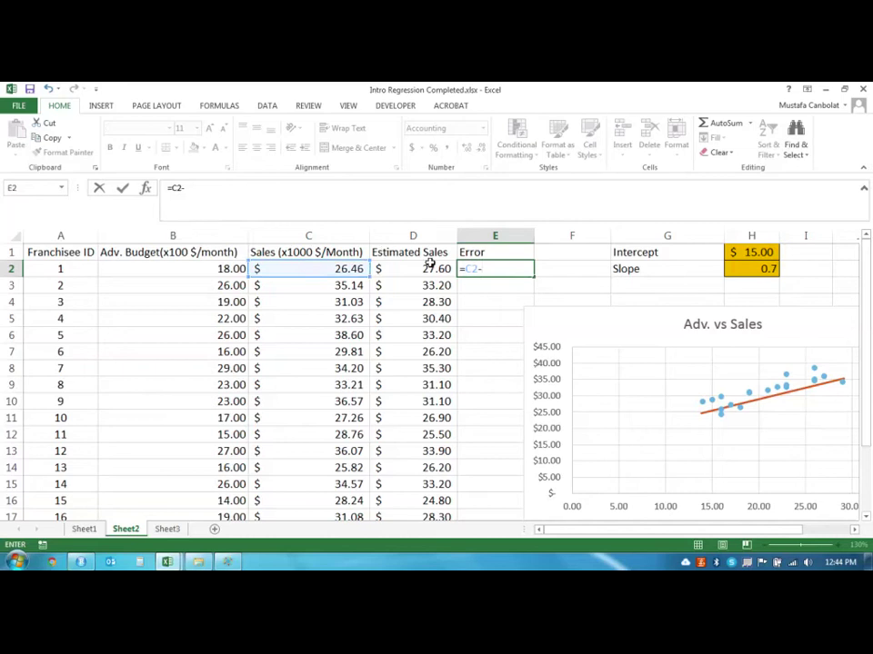
{"action": "left_click", "coordinate": [430, 266]}
{"action": "key", "text": "Return"}
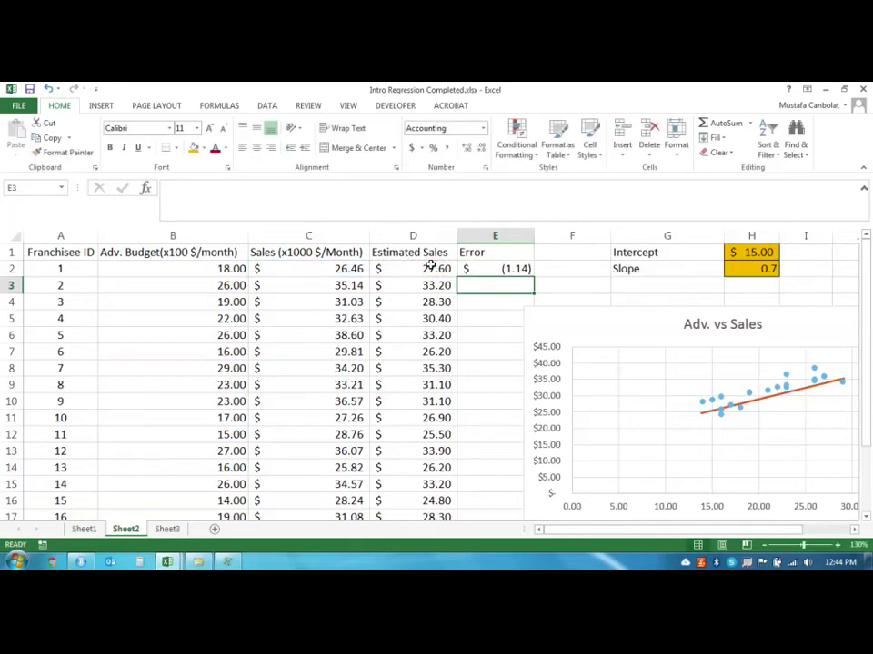
Step: Add a "Sq. Error" heading in F1 and square the first error in F2 with =E2^2
{"action": "left_click", "coordinate": [571, 254]}
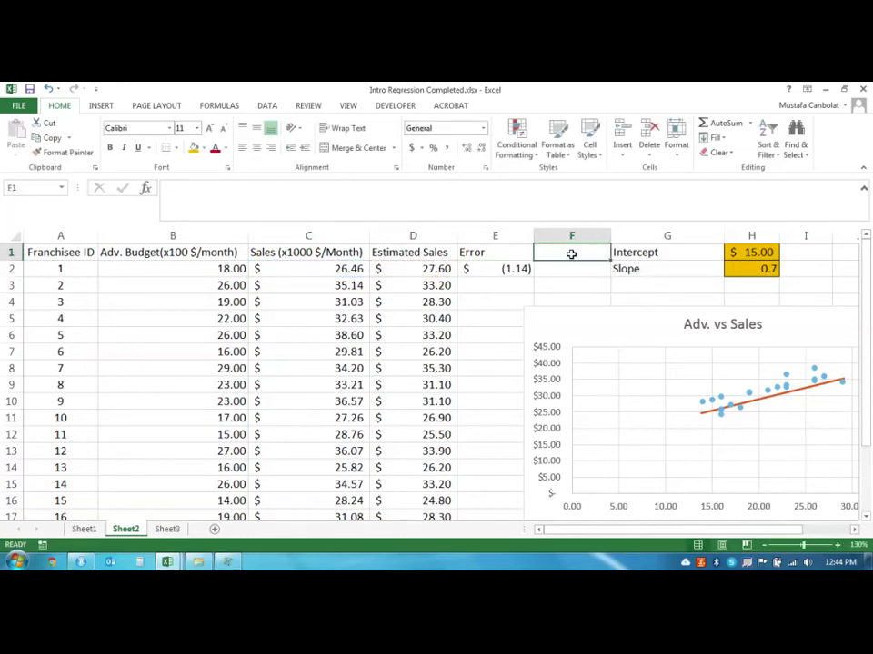
{"action": "type", "text": "Sq."}
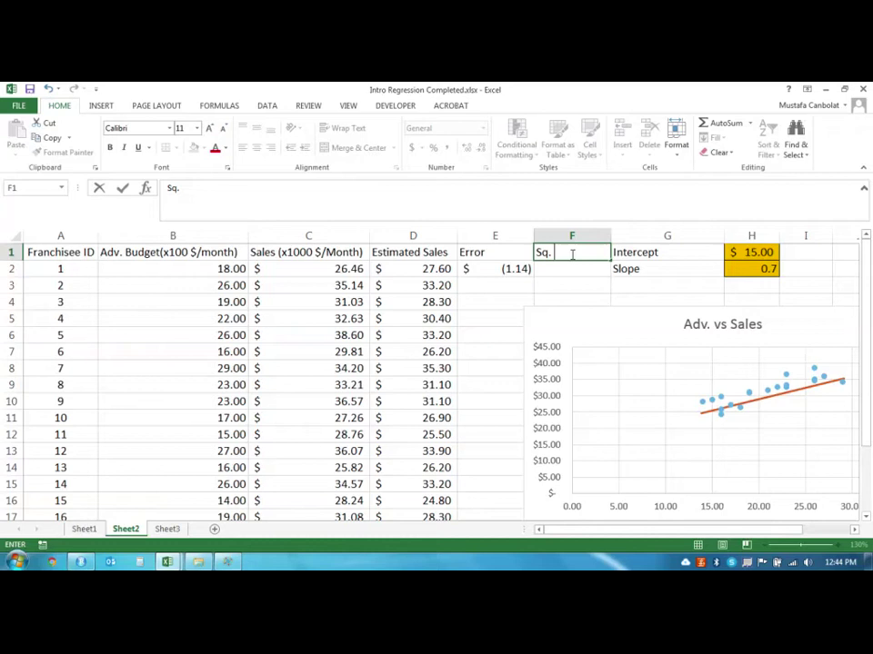
{"action": "type", "text": " Error"}
{"action": "key", "text": "Return"}
{"action": "type", "text": "="}
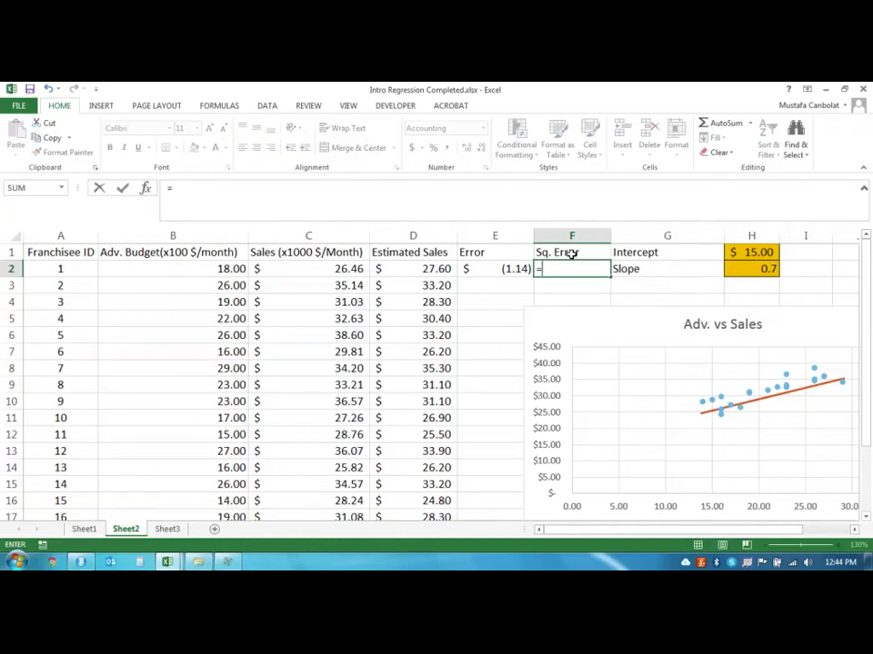
{"action": "type", "text": "E2^2"}
{"action": "key", "text": "Return"}
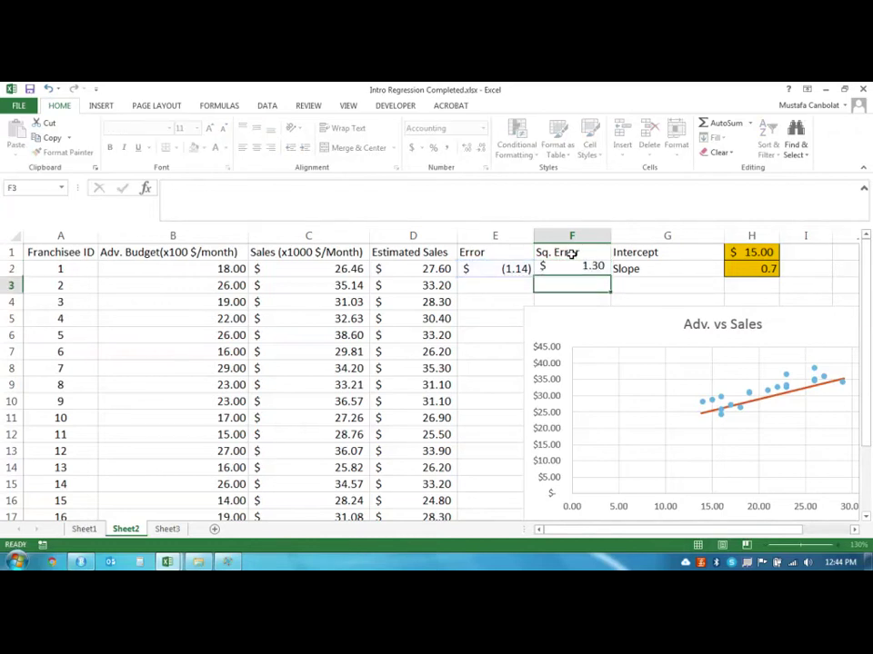
Step: Fill the E2:F2 formulas down to row 21 and move the Adv. vs Sales chart clear of the Sq. Error column
{"action": "left_click_drag", "start_coordinate": [503, 271], "coordinate": [585, 270]}
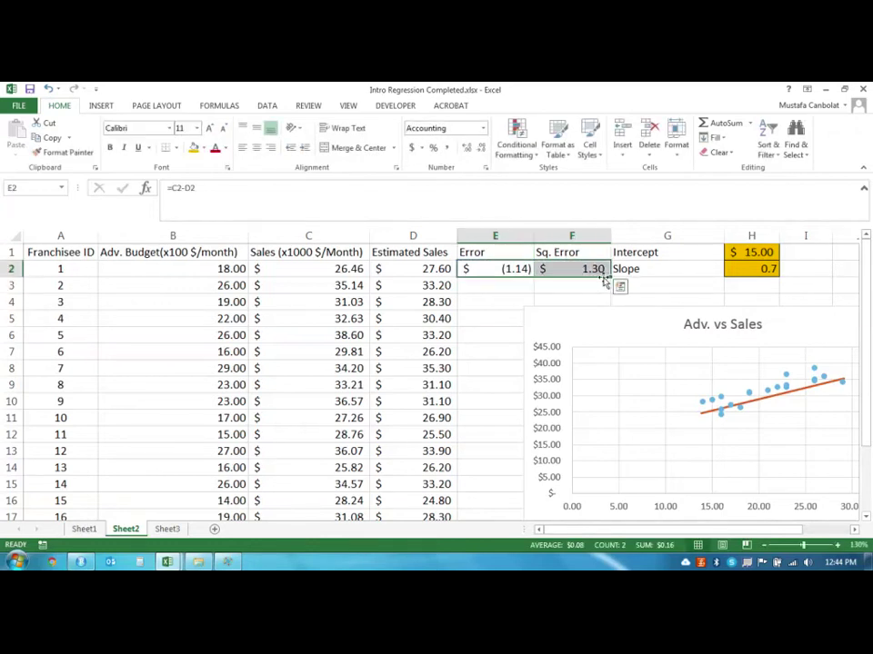
{"action": "double_click", "coordinate": [609, 278]}
{"action": "scroll", "coordinate": [450, 304], "scroll_direction": "down", "scroll_amount": 2}
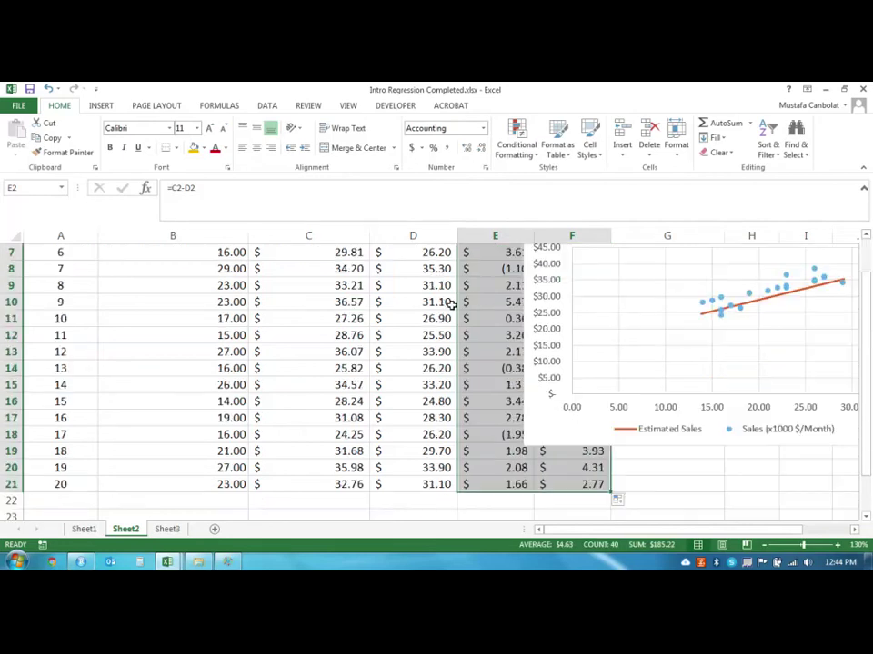
{"action": "scroll", "coordinate": [450, 304], "scroll_direction": "down", "scroll_amount": 1}
{"action": "scroll", "coordinate": [448, 303], "scroll_direction": "up", "scroll_amount": 3}
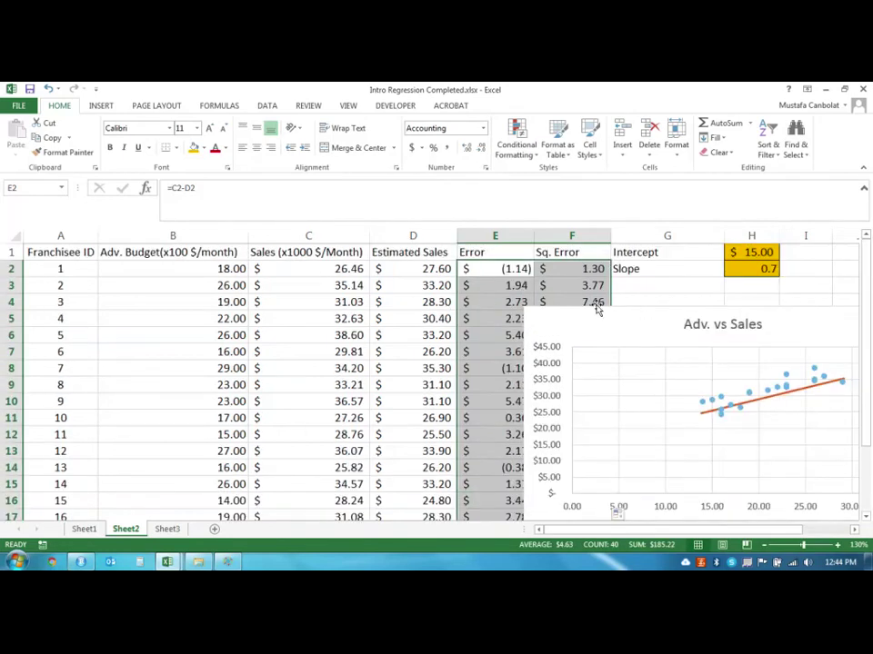
{"action": "left_click_drag", "start_coordinate": [596, 310], "coordinate": [692, 335]}
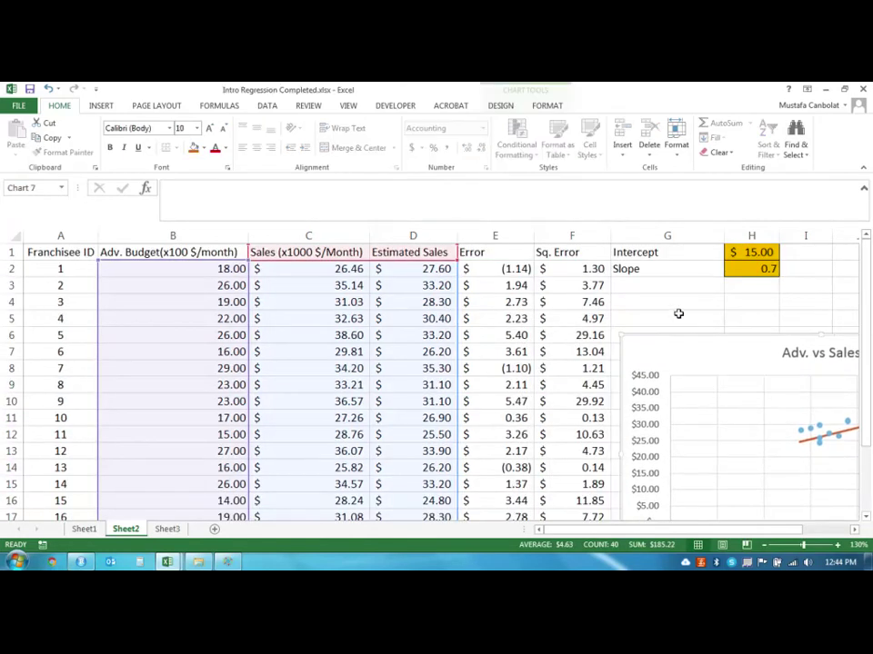
Step: Label cell G4 "Sum of Sq. Errors"
{"action": "left_click", "coordinate": [673, 306]}
{"action": "type", "text": "Squar"}
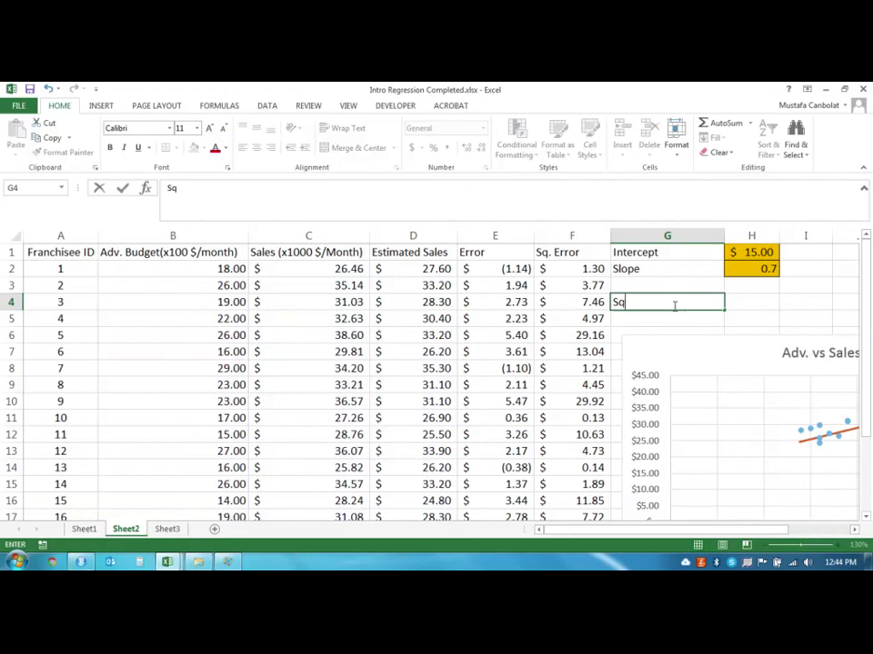
{"action": "key", "text": "BackSpace"}
{"action": "key", "text": "BackSpace"}
{"action": "key", "text": "BackSpace"}
{"action": "key", "text": "BackSpace"}
{"action": "type", "text": "um of Sq. Error"}
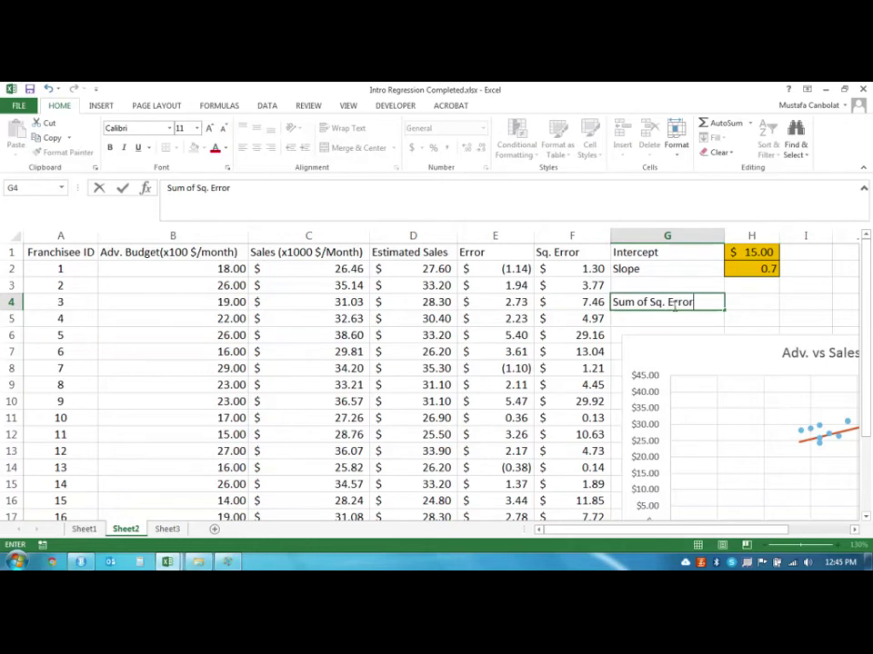
{"action": "type", "text": "s"}
{"action": "key", "text": "Return"}
Step: Total the squared errors in H4 with =SUM(F2:F21)
{"action": "key", "text": "Up"}
{"action": "key", "text": "Right"}
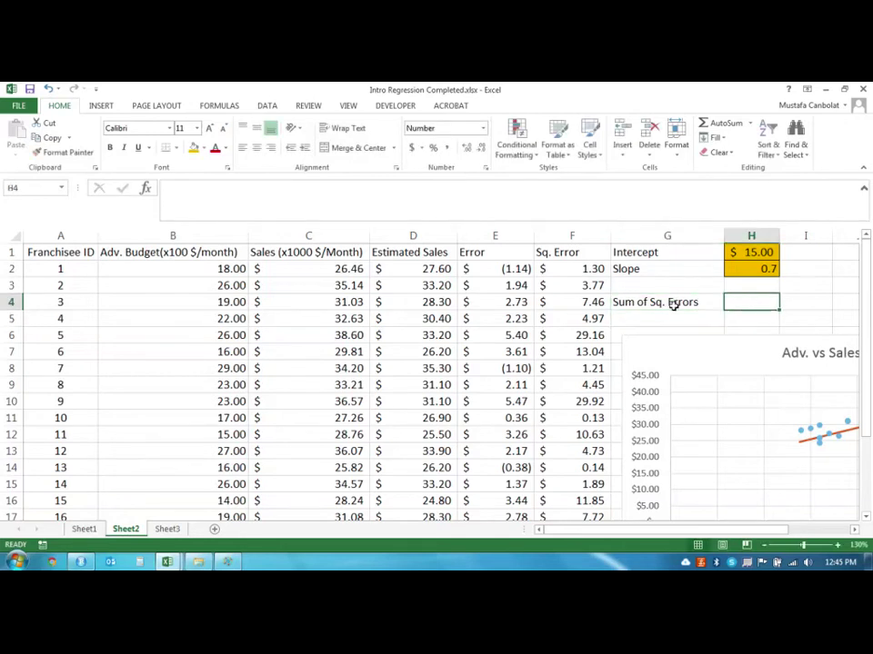
{"action": "type", "text": "="}
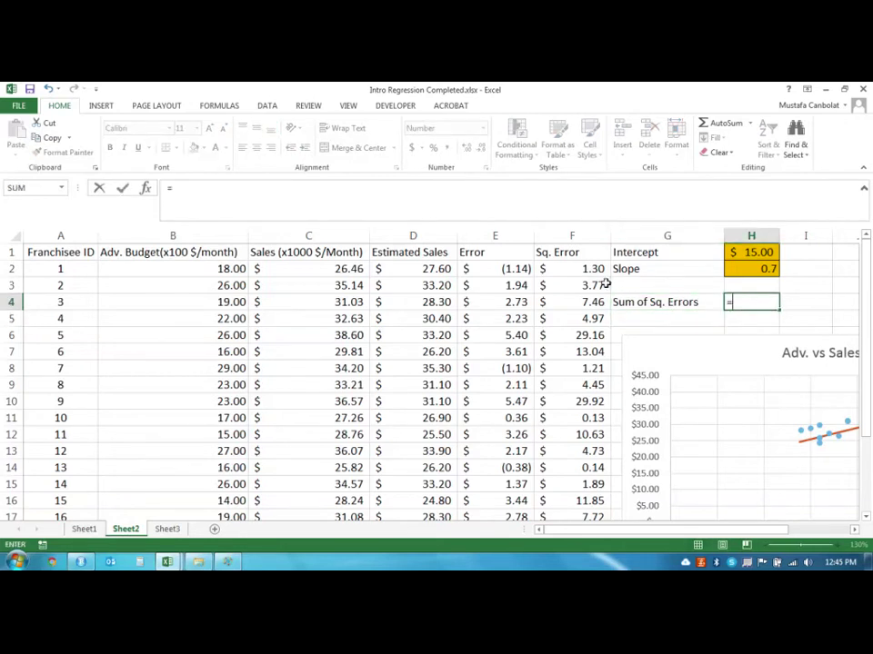
{"action": "type", "text": "sum("}
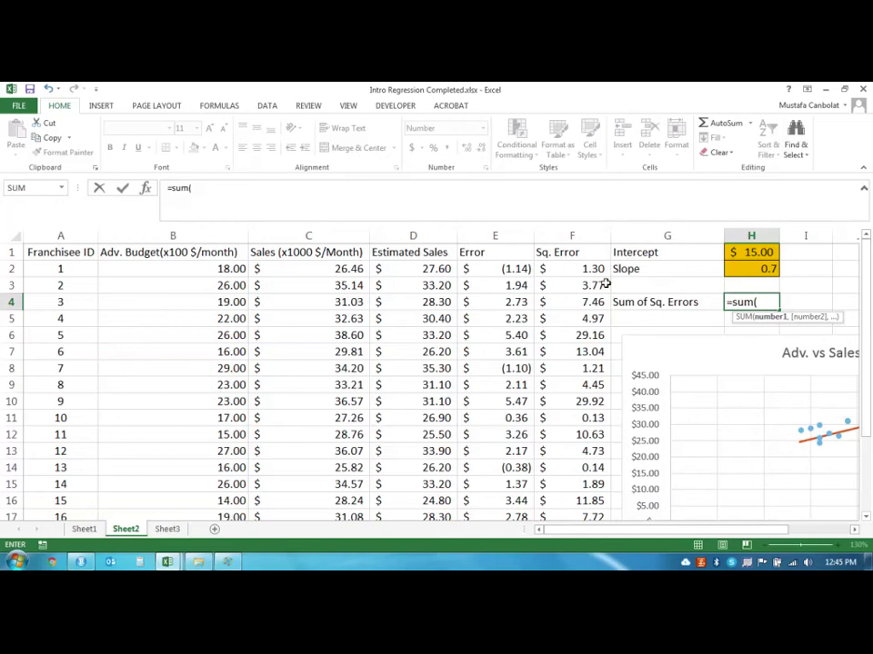
{"action": "left_click", "coordinate": [578, 266]}
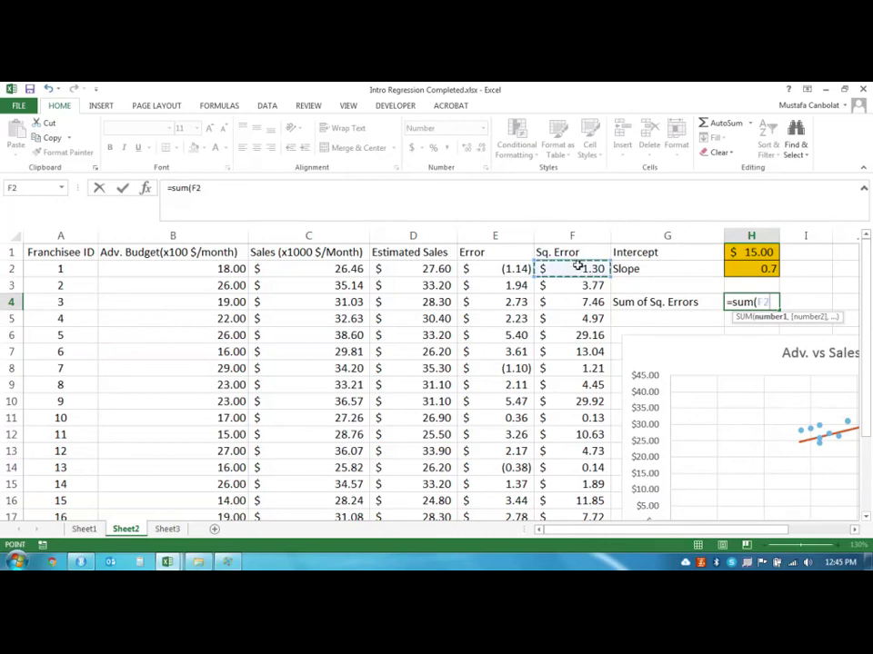
{"action": "key", "text": "ctrl+shift+Down"}
{"action": "type", "text": ")"}
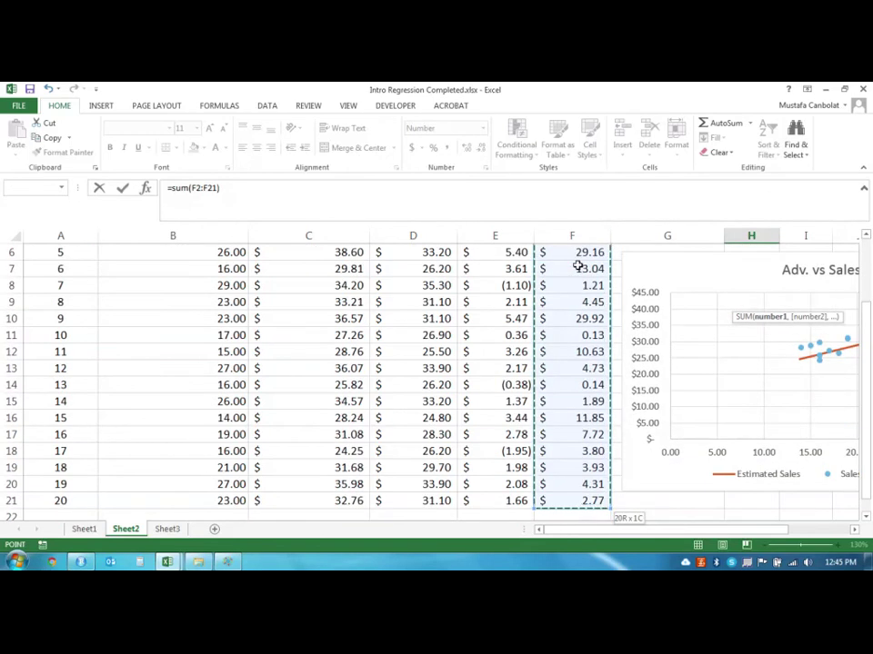
{"action": "key", "text": "Return"}
{"action": "scroll", "coordinate": [584, 263], "scroll_direction": "up", "scroll_amount": 2}
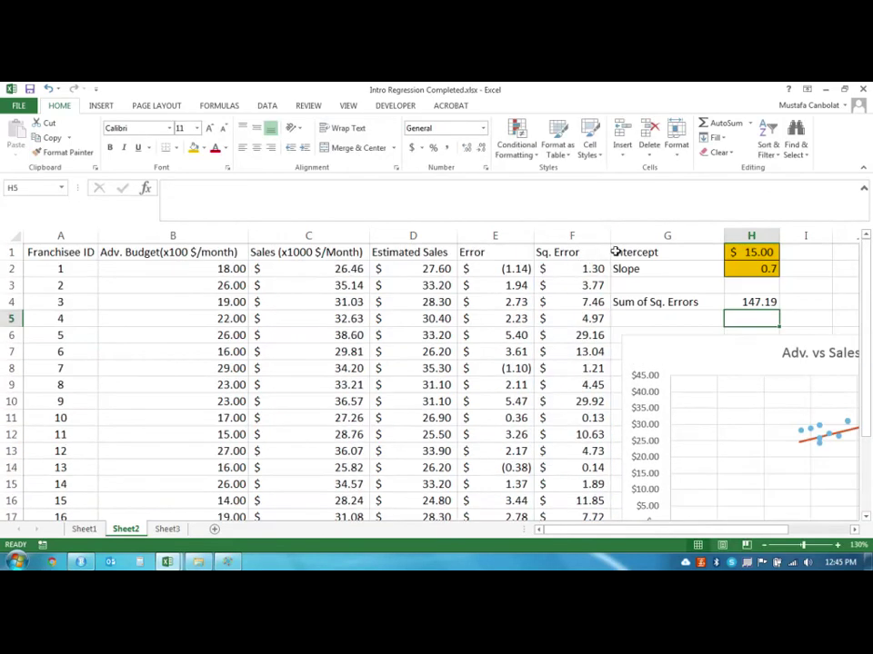
Step: Examine the average and sum of squared errors on Sheet1, and compare them with the squared-error total and chart on Sheet2
{"action": "left_click", "coordinate": [83, 529]}
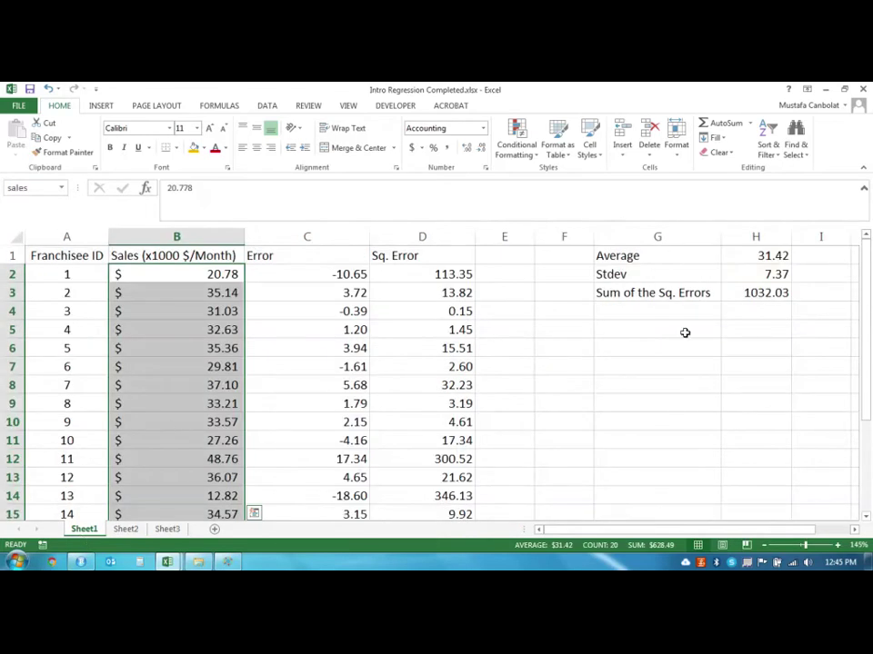
{"action": "left_click", "coordinate": [682, 332]}
{"action": "left_click", "coordinate": [760, 256]}
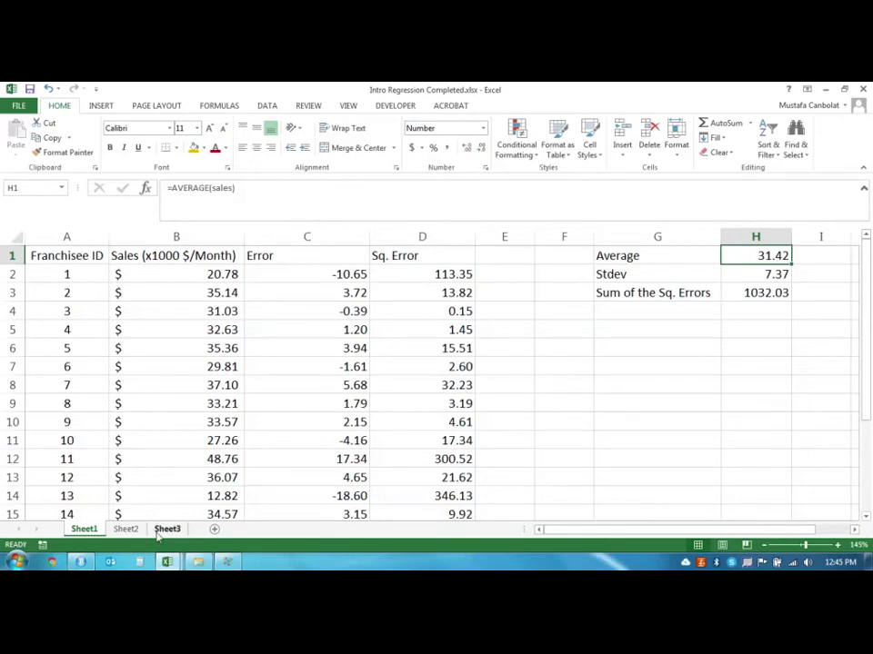
{"action": "left_click", "coordinate": [129, 529]}
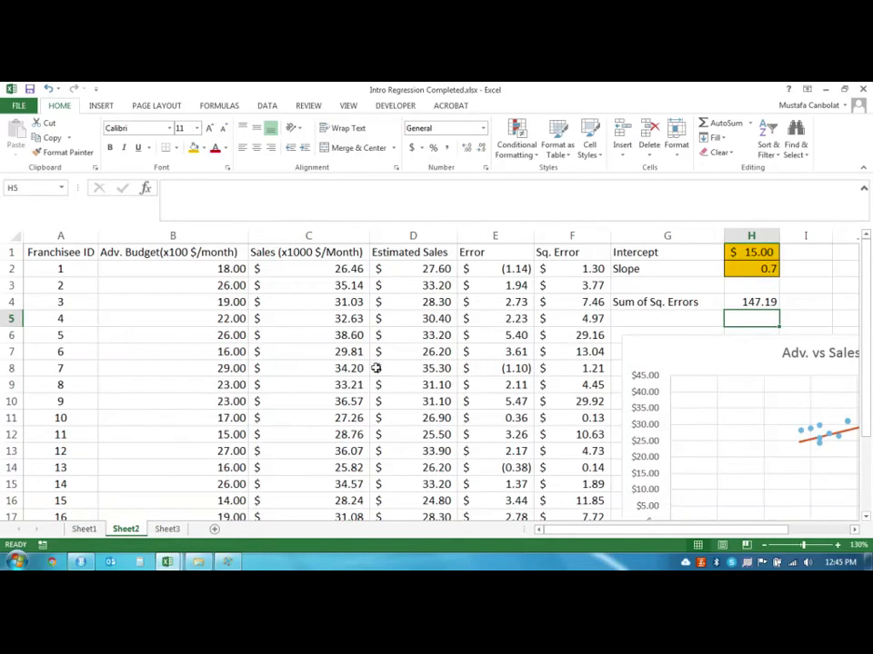
{"action": "left_click", "coordinate": [750, 302]}
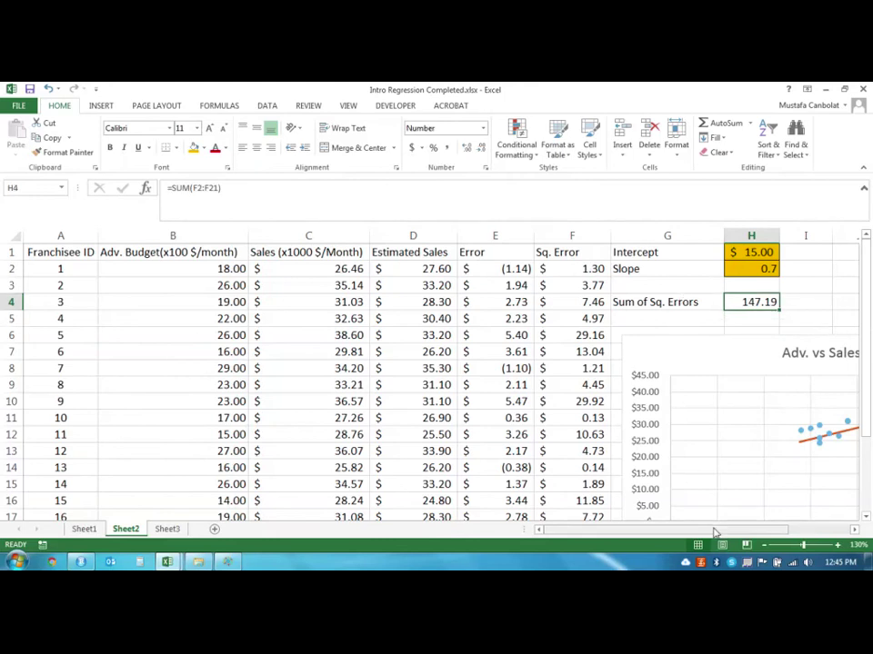
{"action": "left_click_drag", "start_coordinate": [713, 530], "coordinate": [745, 530]}
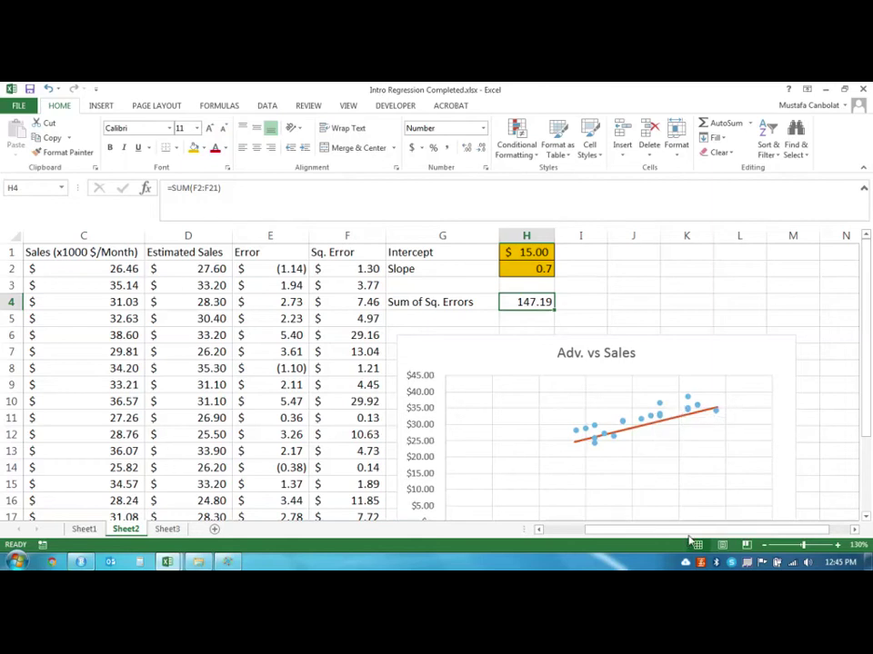
{"action": "left_click_drag", "start_coordinate": [690, 530], "coordinate": [648, 530]}
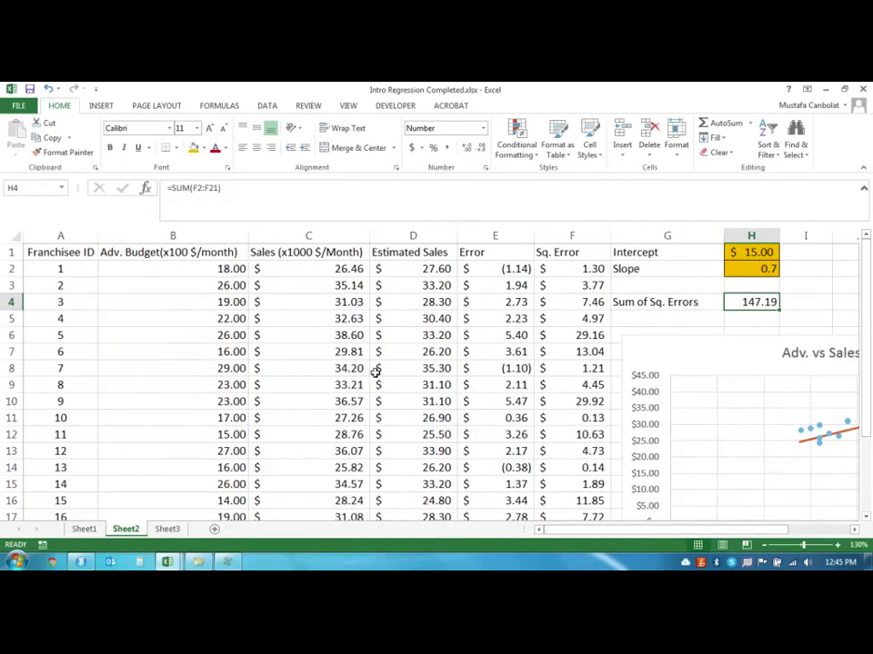
Step: Compare the sales data and error columns on Sheet1 with the advertising-based estimates on Sheet2
{"action": "left_click", "coordinate": [84, 529]}
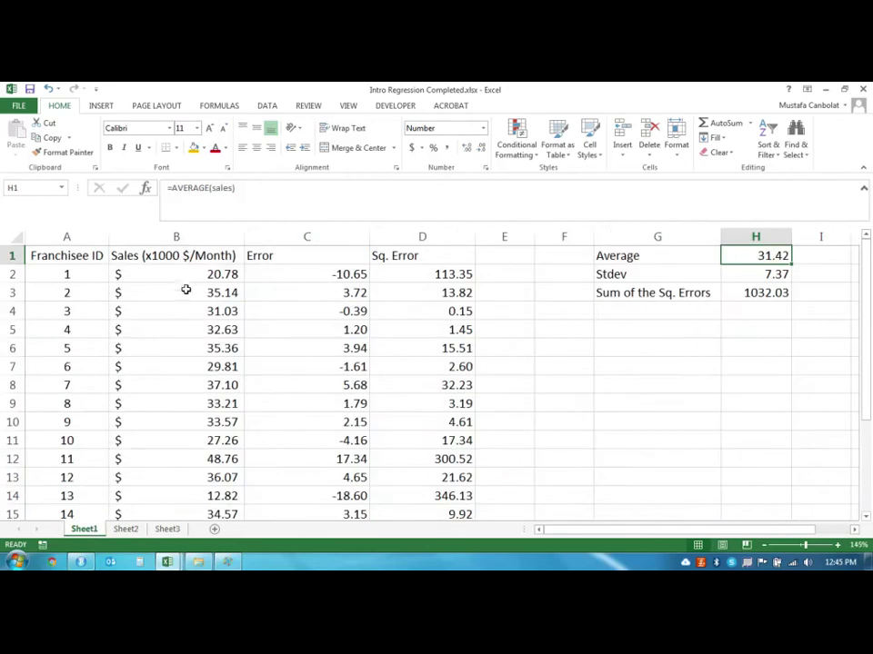
{"action": "scroll", "coordinate": [186, 350], "scroll_direction": "down", "scroll_amount": 3}
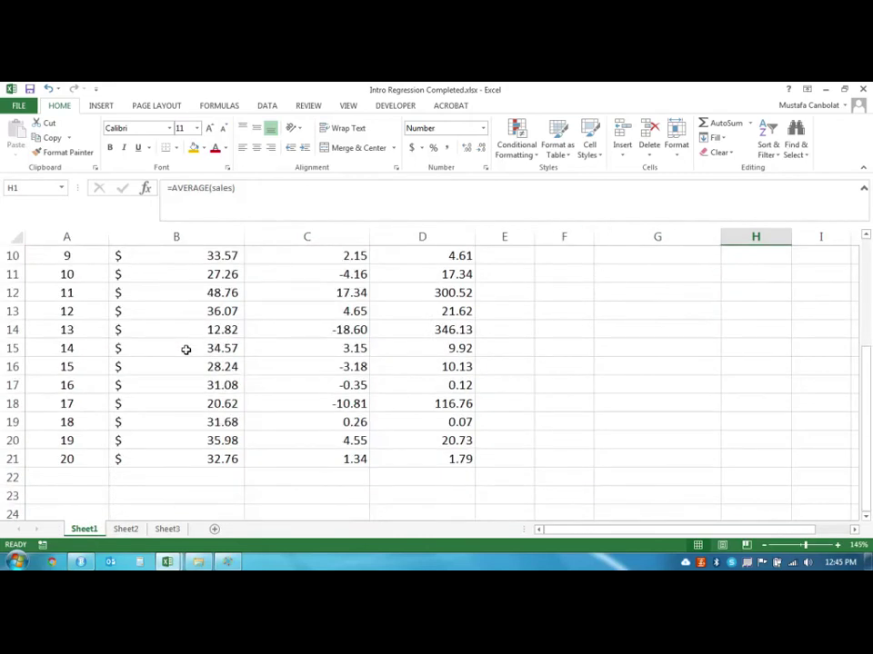
{"action": "scroll", "coordinate": [186, 350], "scroll_direction": "up", "scroll_amount": 3}
{"action": "left_click", "coordinate": [125, 529]}
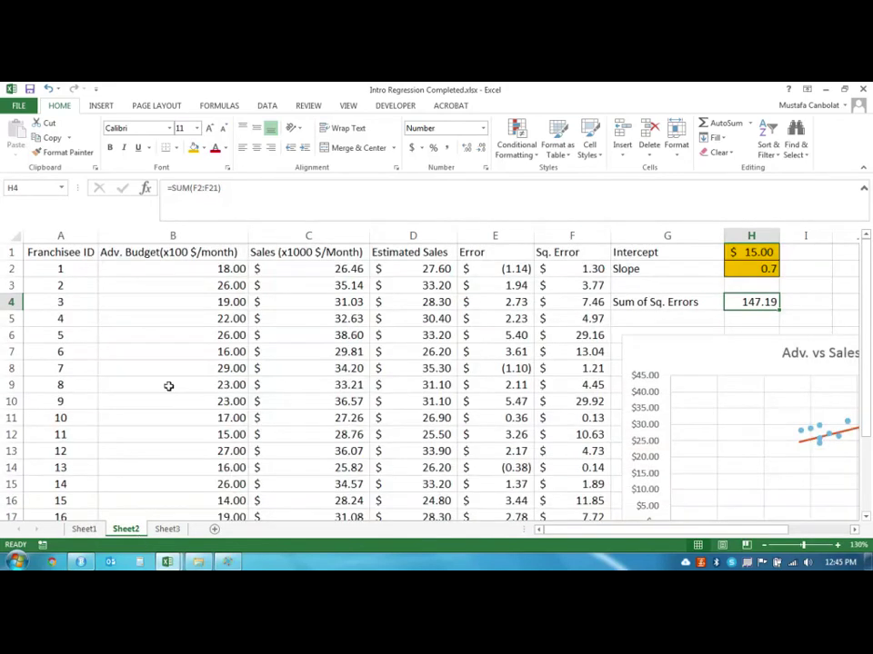
{"action": "scroll", "coordinate": [167, 400], "scroll_direction": "down", "scroll_amount": 3}
{"action": "scroll", "coordinate": [164, 425], "scroll_direction": "up", "scroll_amount": 3}
{"action": "left_click", "coordinate": [83, 529]}
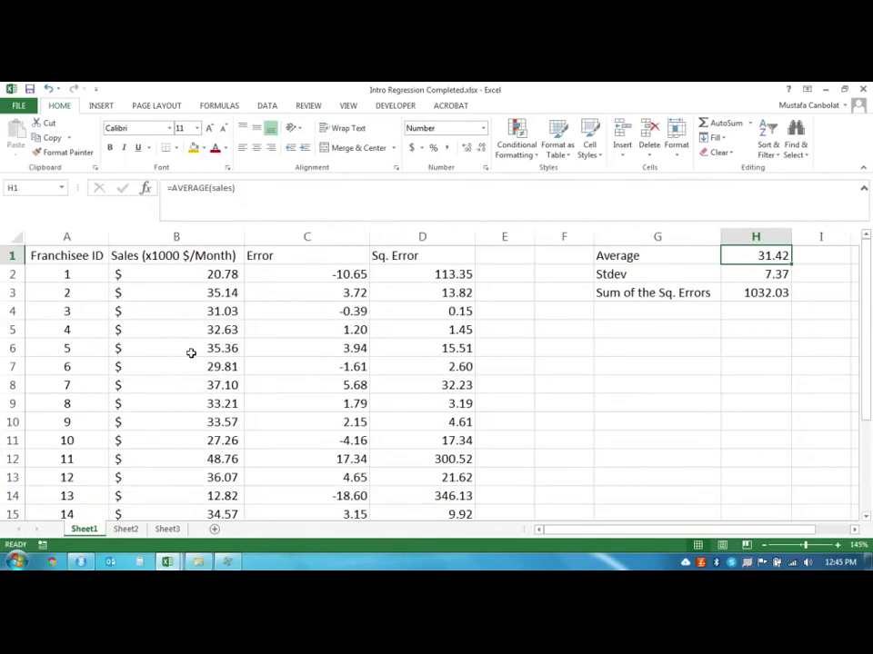
{"action": "left_click", "coordinate": [125, 529]}
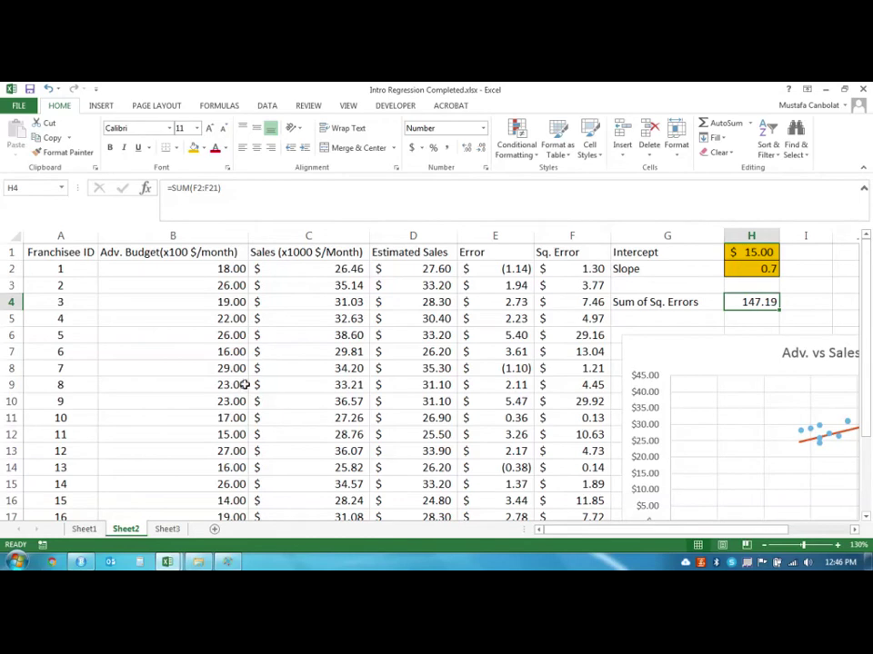
{"action": "left_click", "coordinate": [84, 529]}
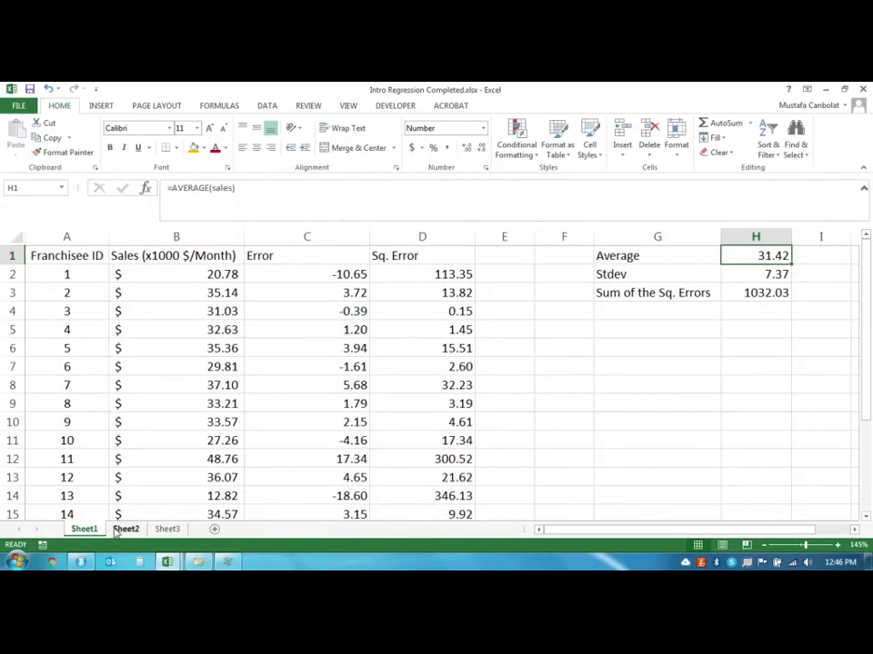
{"action": "left_click", "coordinate": [125, 529]}
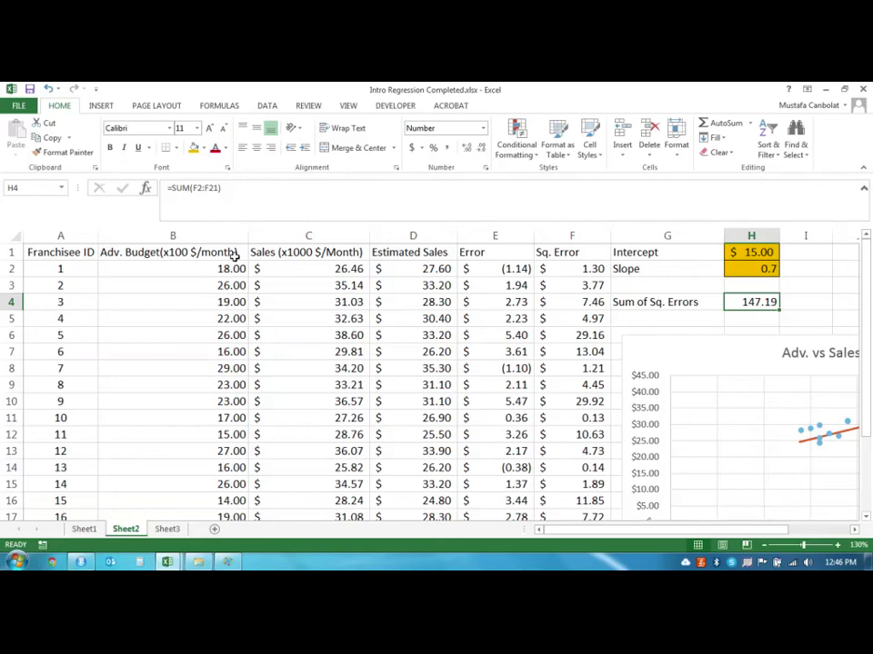
{"action": "left_click", "coordinate": [84, 529]}
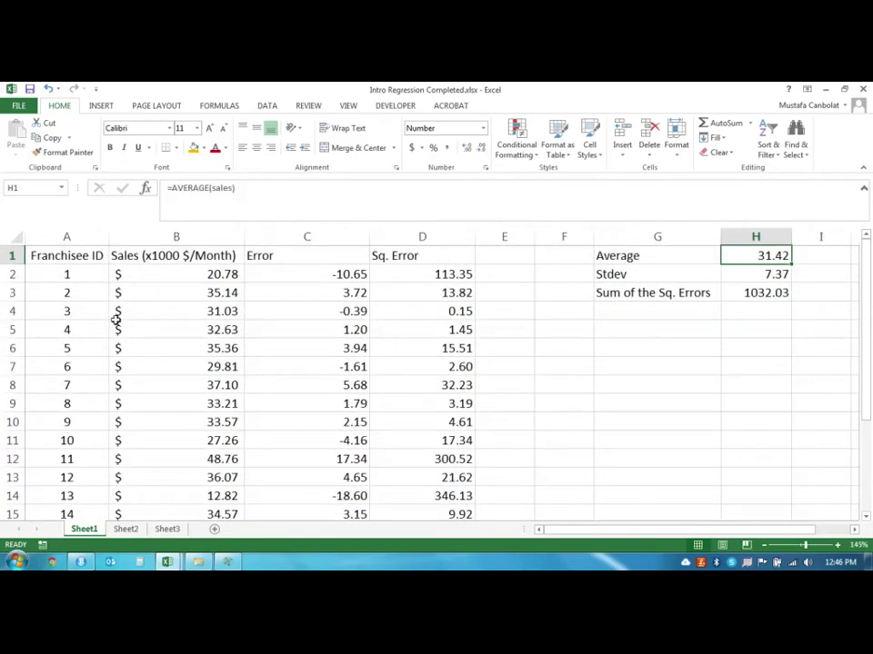
{"action": "left_click", "coordinate": [192, 273]}
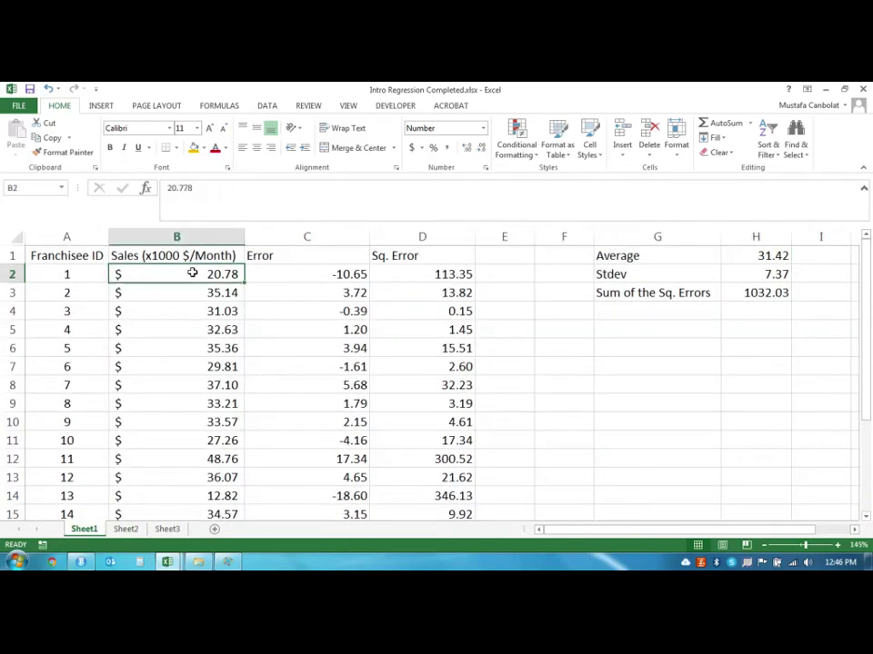
{"action": "key", "text": "ctrl+shift+Down"}
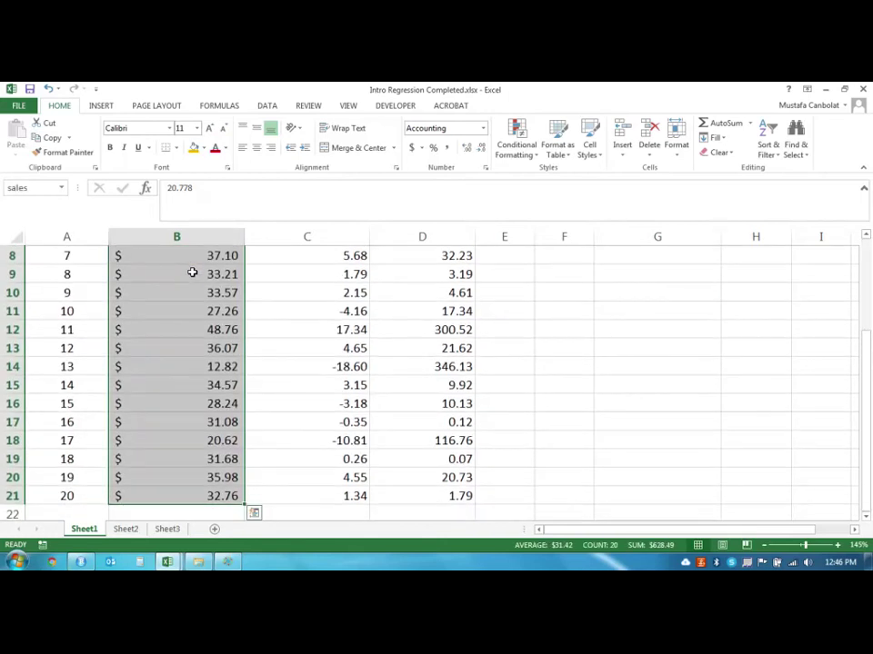
{"action": "key", "text": "ctrl+c"}
{"action": "scroll", "coordinate": [193, 269], "scroll_direction": "up", "scroll_amount": 3}
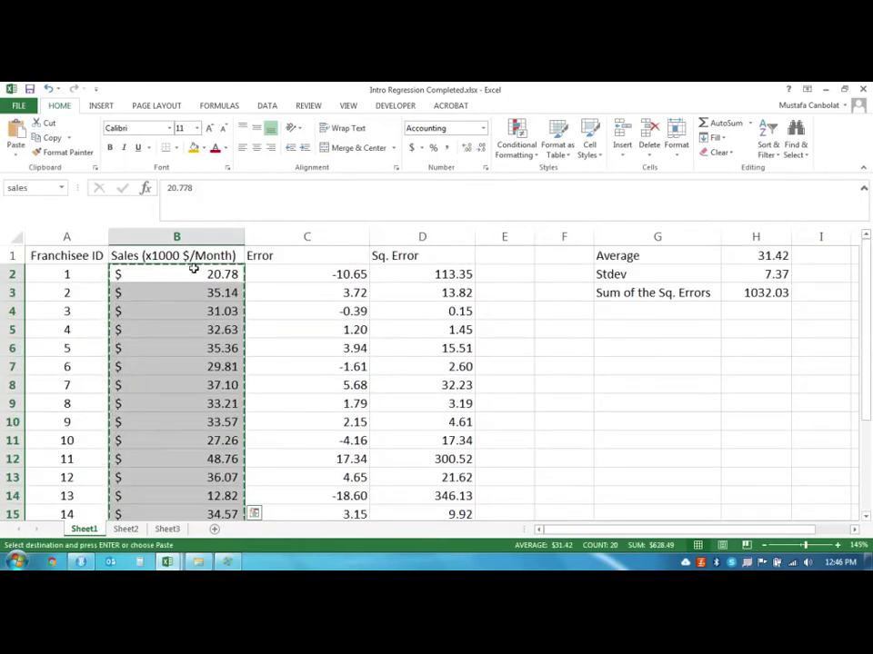
{"action": "key", "text": "Escape"}
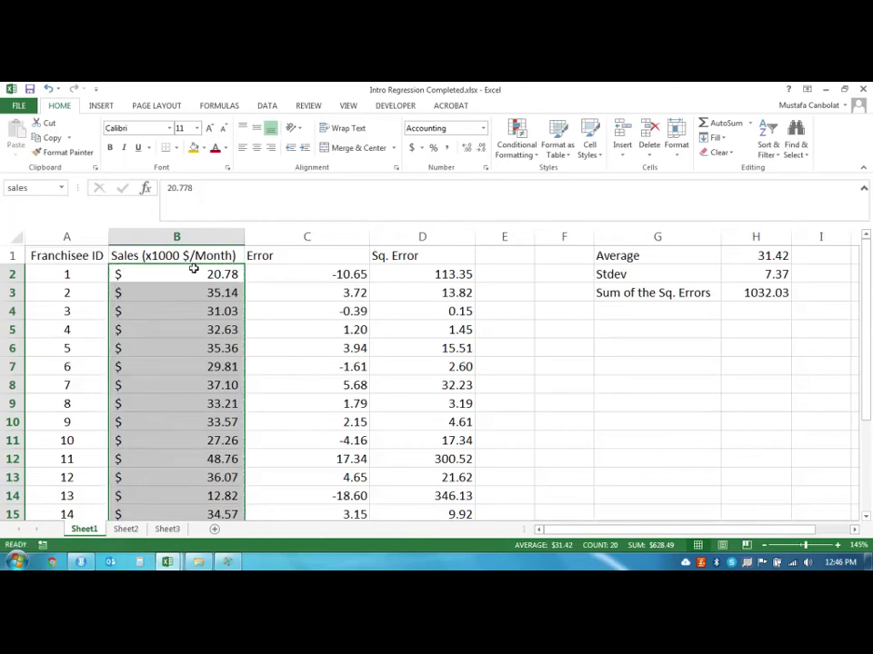
Step: Copy the sales values in C2:C21 on Sheet2 and paste them over the sales values in B2:B21 on Sheet1
{"action": "left_click", "coordinate": [125, 529]}
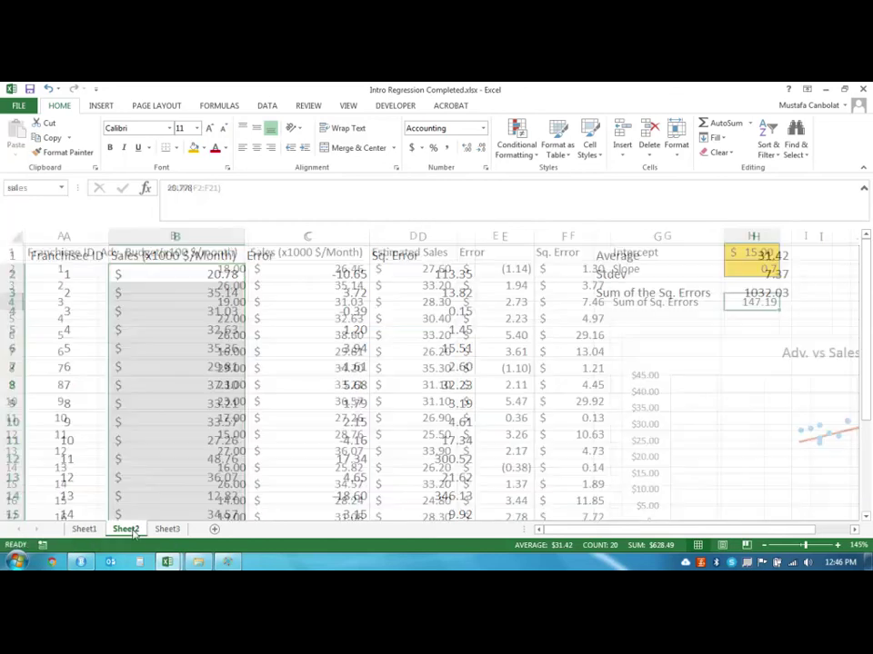
{"action": "left_click", "coordinate": [320, 270]}
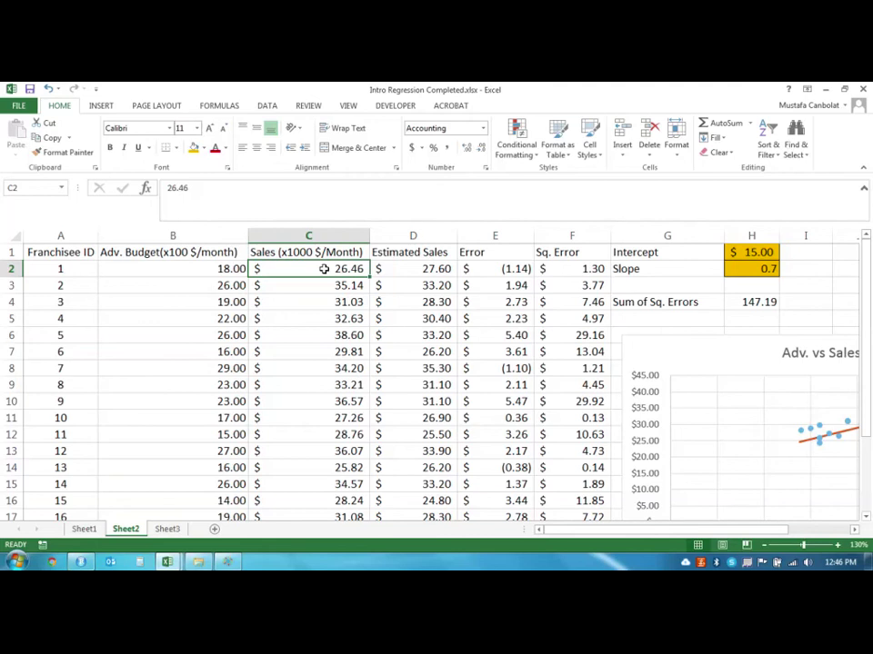
{"action": "key", "text": "ctrl+shift+Down"}
{"action": "key", "text": "ctrl+c"}
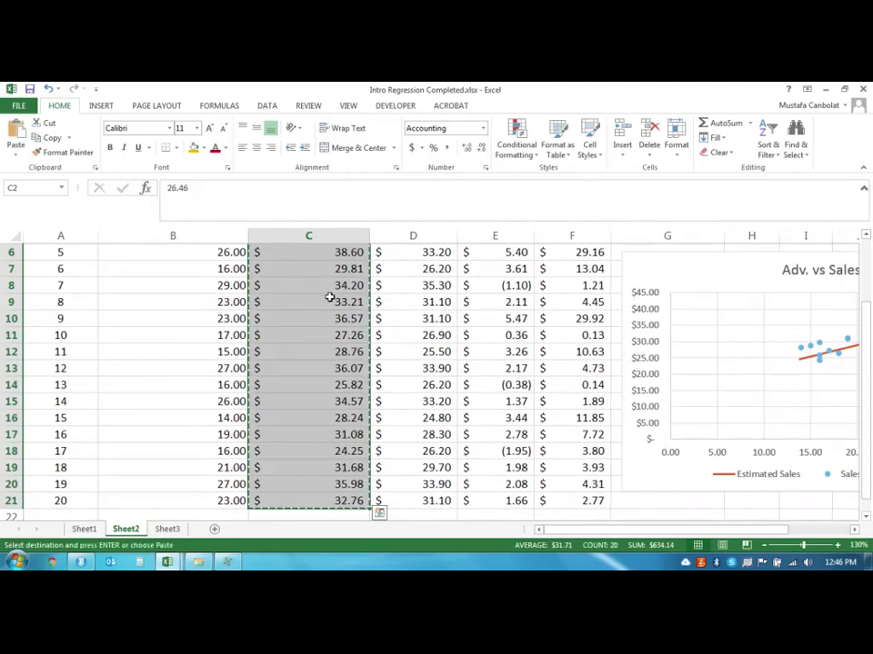
{"action": "scroll", "coordinate": [330, 298], "scroll_direction": "up", "scroll_amount": 2}
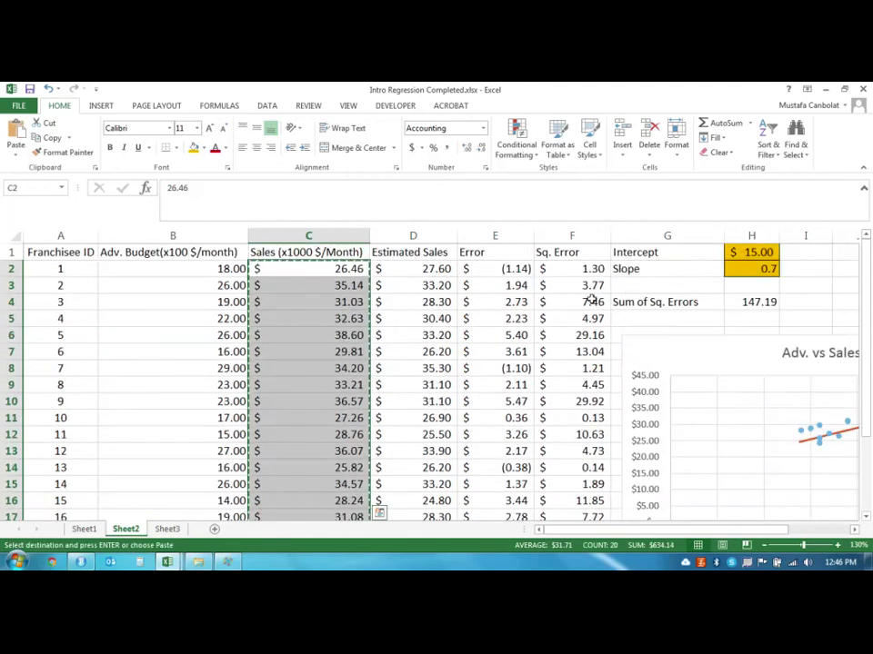
{"action": "left_click", "coordinate": [84, 529]}
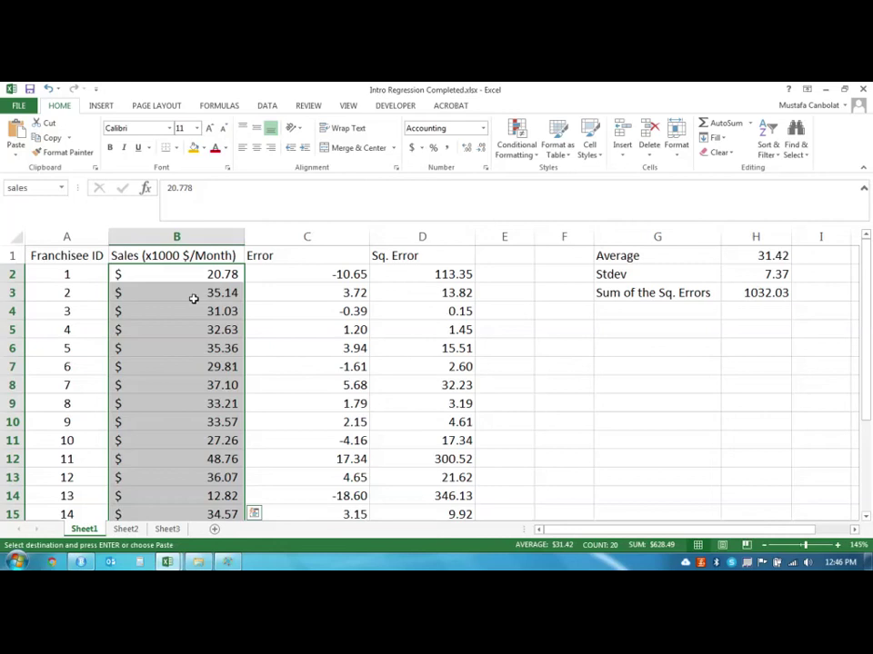
{"action": "key", "text": "ctrl+Page_Down"}
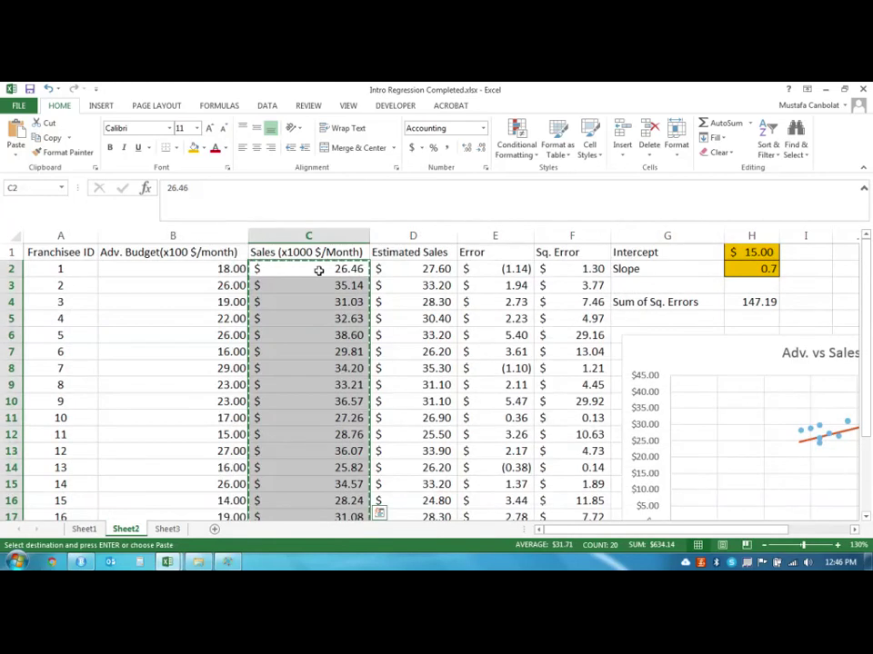
{"action": "left_click", "coordinate": [84, 529]}
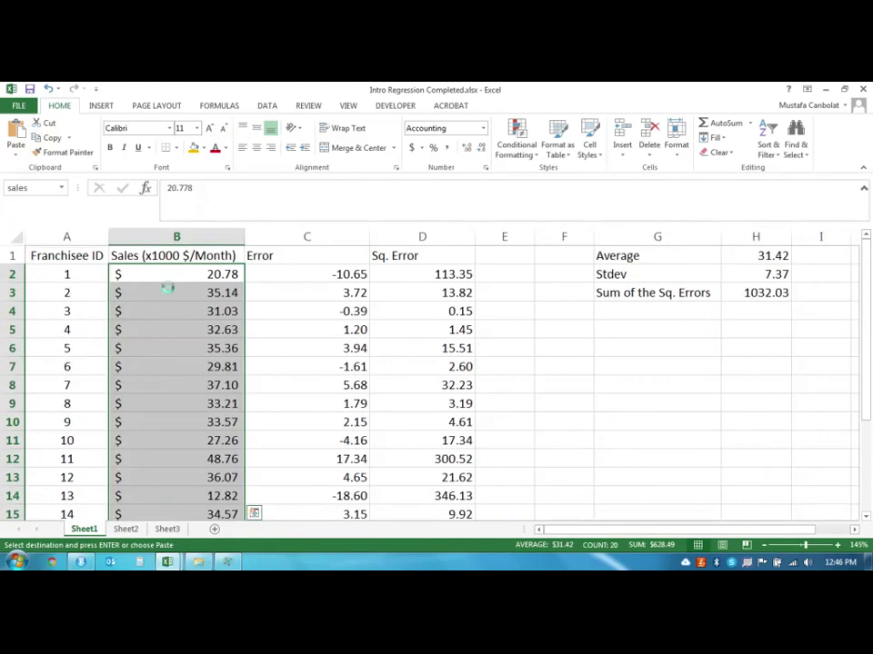
{"action": "key", "text": "ctrl+v"}
{"action": "scroll", "coordinate": [168, 287], "scroll_direction": "down", "scroll_amount": 4}
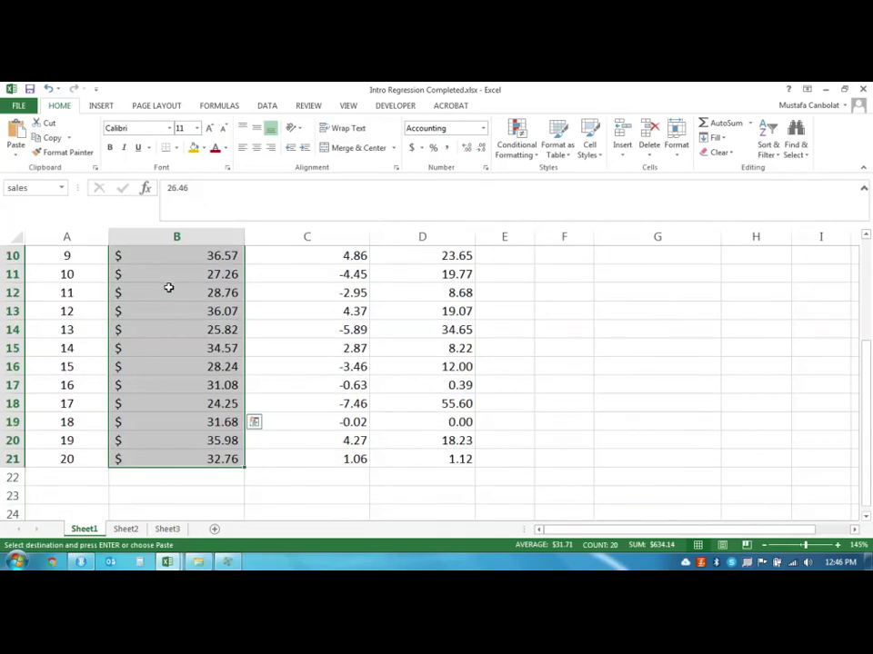
{"action": "scroll", "coordinate": [168, 287], "scroll_direction": "up", "scroll_amount": 4}
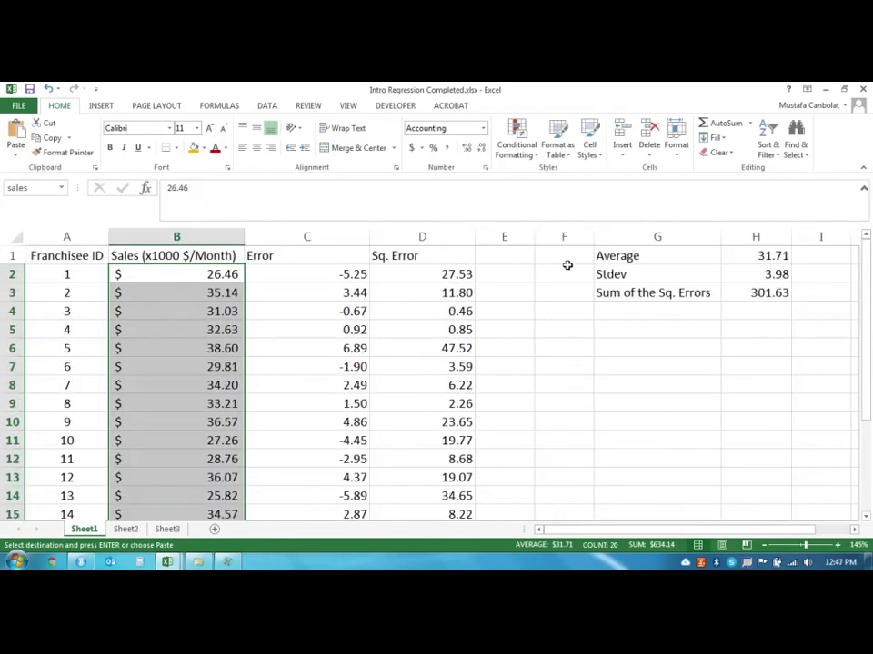
Step: Review the average and the sum of squared errors on Sheet1, and check the sales column on Sheet2
{"action": "left_click", "coordinate": [724, 293]}
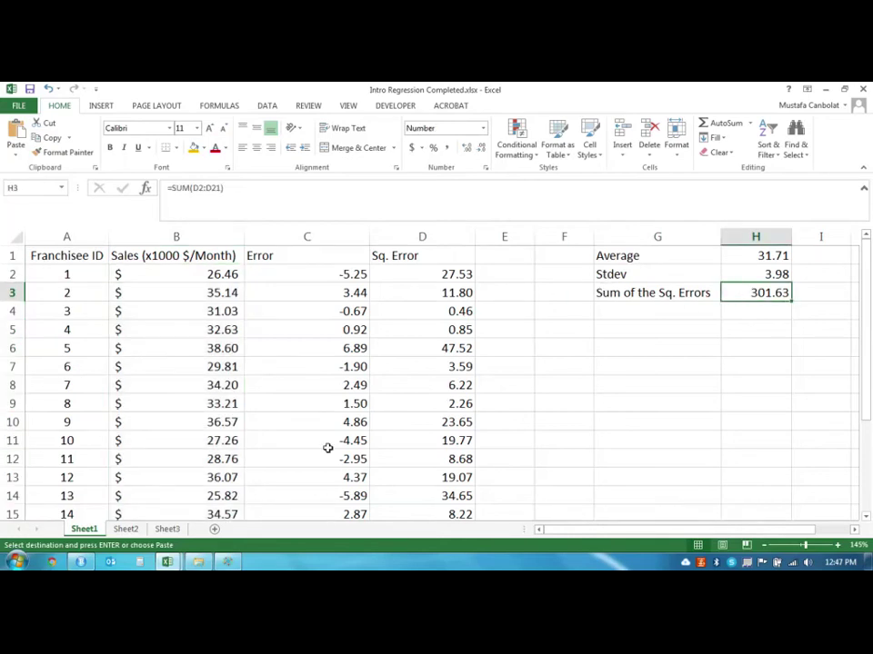
{"action": "left_click", "coordinate": [763, 256]}
{"action": "left_click", "coordinate": [762, 292]}
{"action": "left_click", "coordinate": [124, 529]}
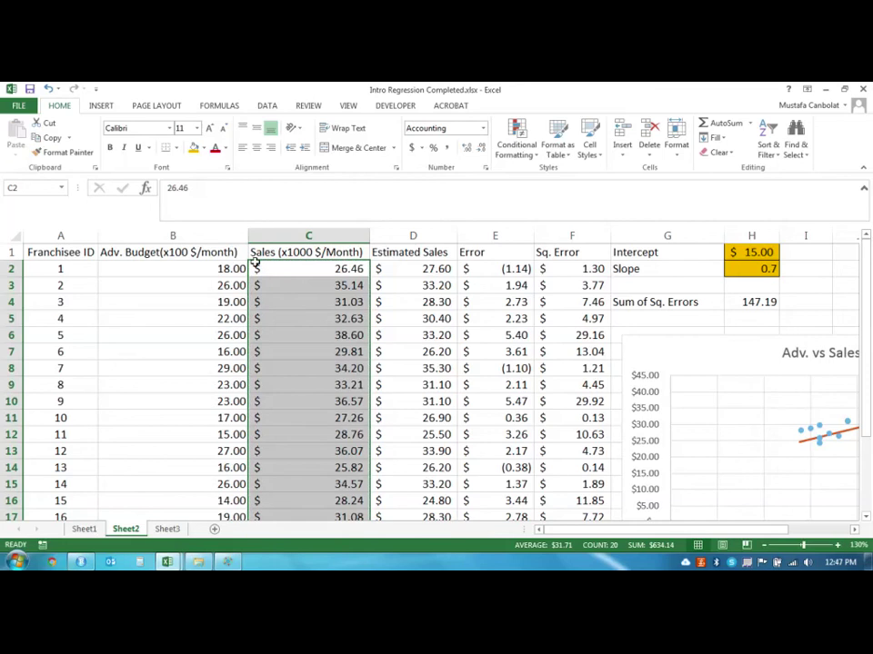
{"action": "left_click_drag", "start_coordinate": [309, 302], "coordinate": [323, 271]}
{"action": "key", "text": "Escape"}
{"action": "left_click", "coordinate": [296, 277]}
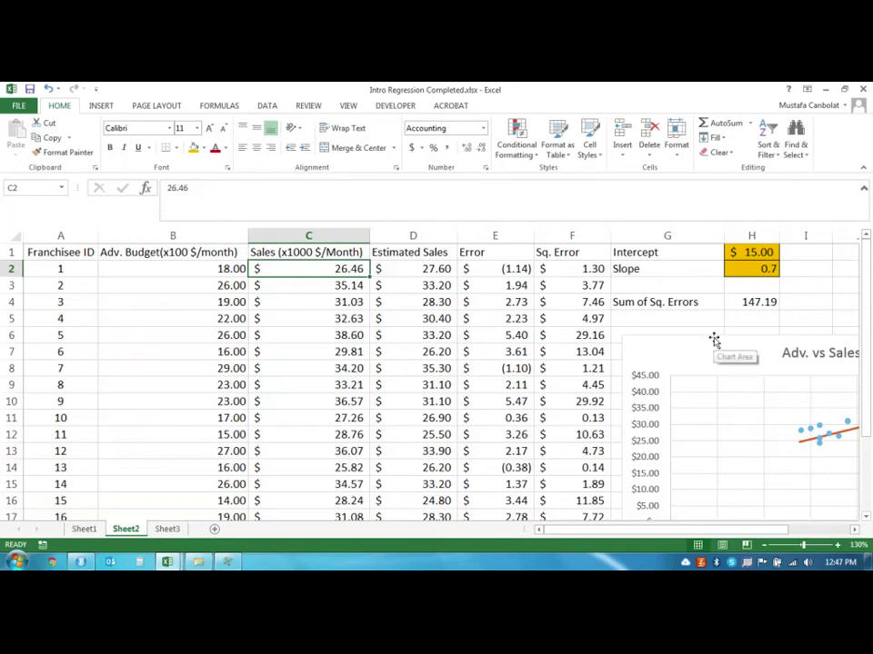
Step: Move the Adv. vs Sales chart on Sheet2 down to about row 10 and label cell G5 "Decrease in the Error"
{"action": "left_click_drag", "start_coordinate": [713, 343], "coordinate": [721, 413]}
{"action": "left_click", "coordinate": [671, 323]}
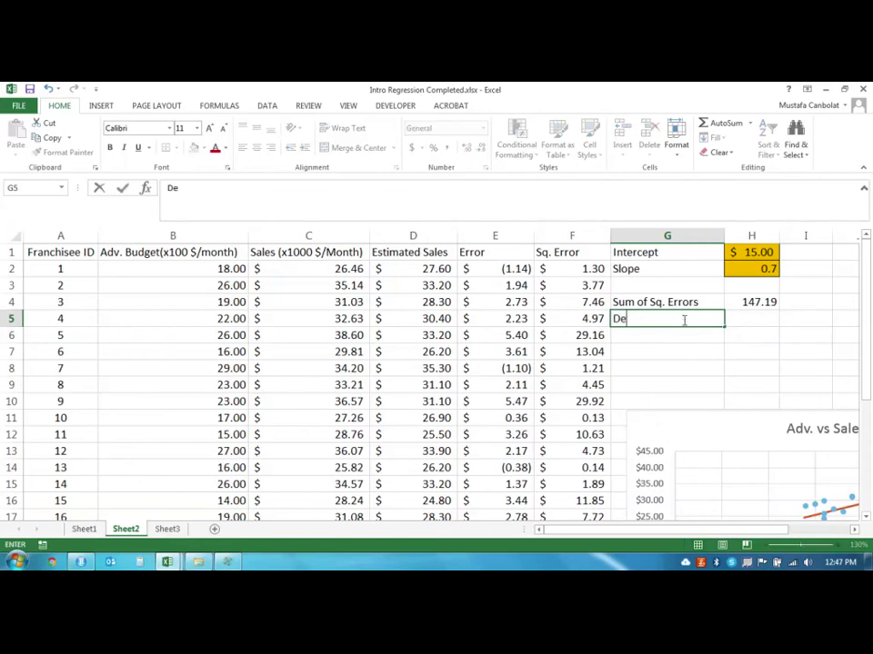
{"action": "type", "text": "crease in t"}
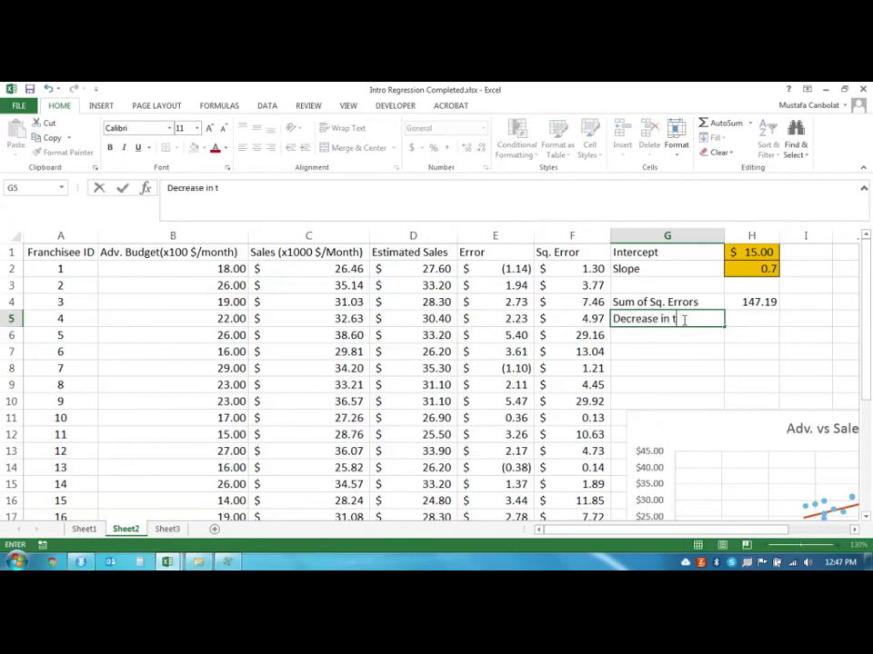
{"action": "type", "text": "he Error"}
{"action": "key", "text": "Tab"}
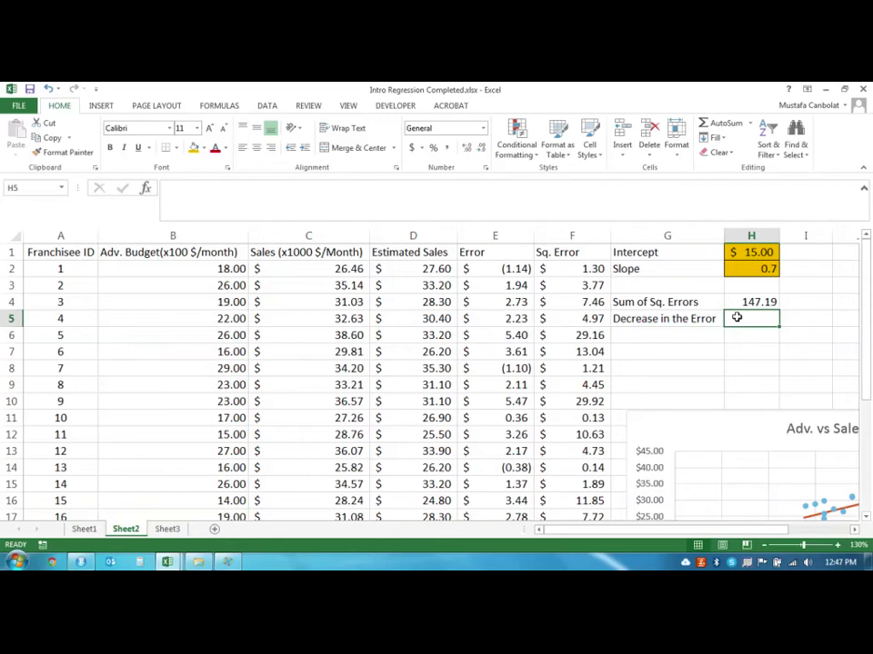
Step: Calculate the decrease in squared error between the two sheets in H5 with =Sheet1!H3-Sheet2!H4
{"action": "type", "text": "="}
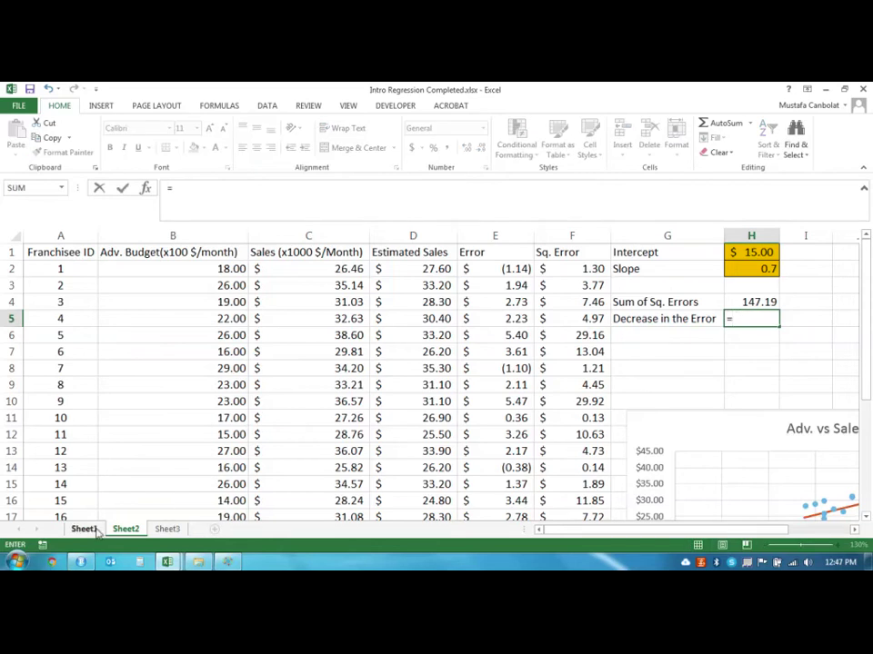
{"action": "left_click", "coordinate": [95, 531]}
{"action": "left_click", "coordinate": [746, 292]}
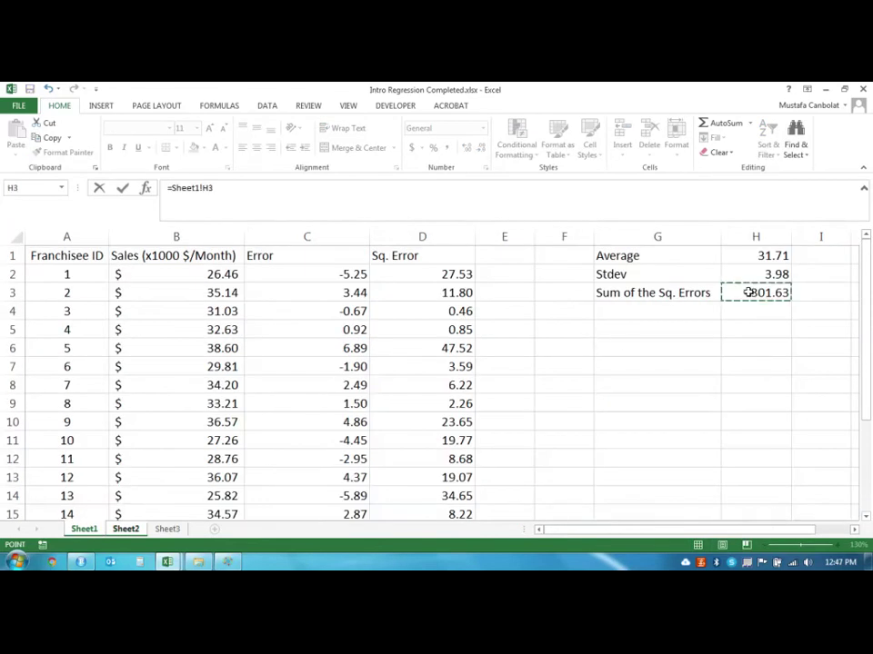
{"action": "type", "text": "-"}
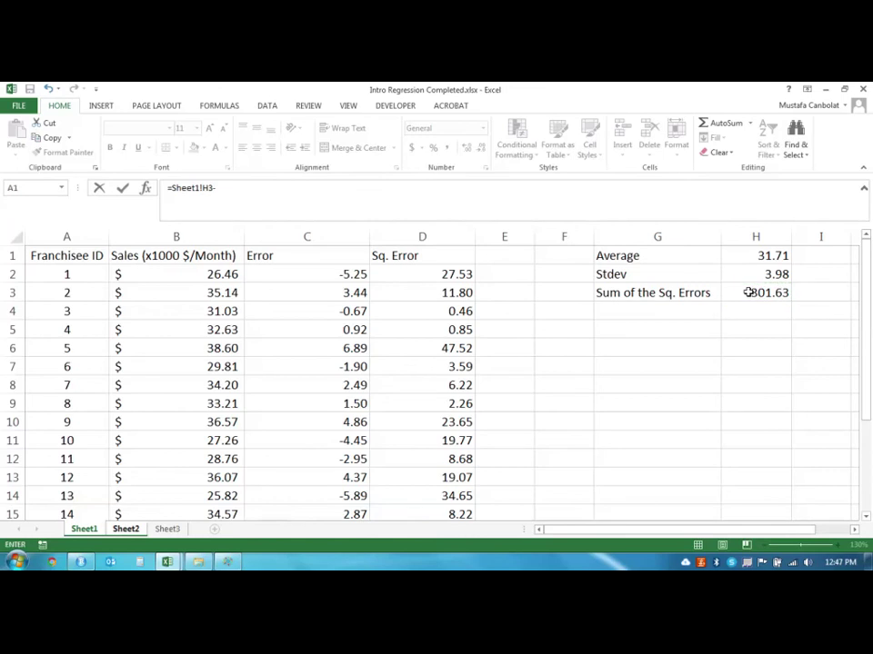
{"action": "left_click", "coordinate": [126, 529]}
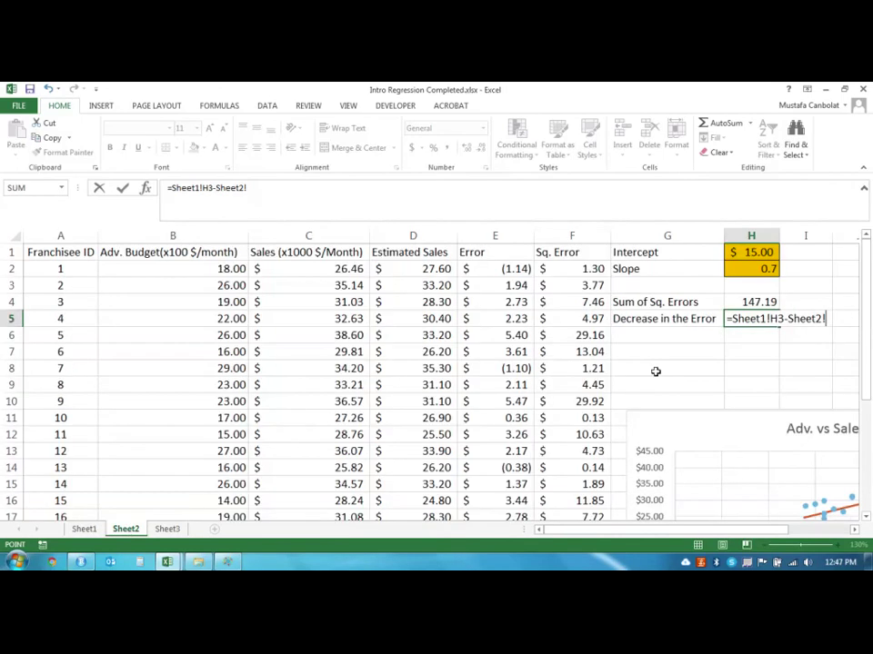
{"action": "left_click", "coordinate": [760, 301]}
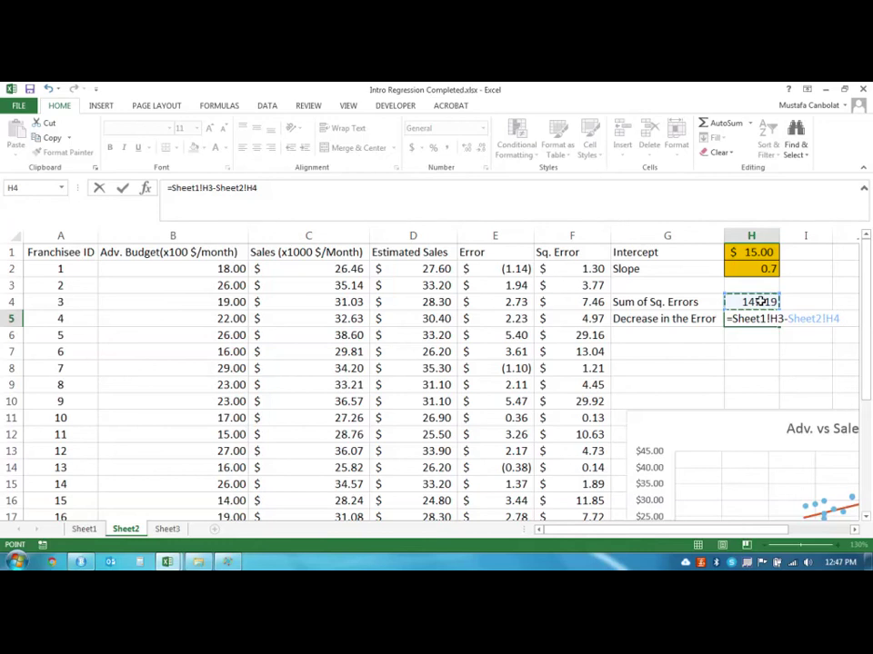
{"action": "key", "text": "Return"}
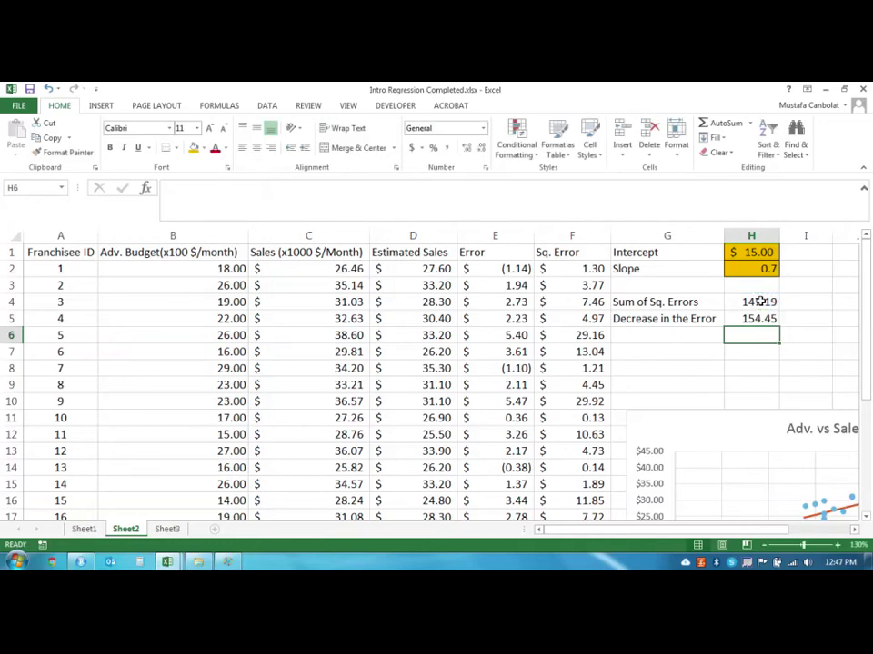
Step: Calculate the relative decrease in error in H6 with =H5/Sheet1!H3 and format it as a percentage
{"action": "left_click", "coordinate": [656, 335]}
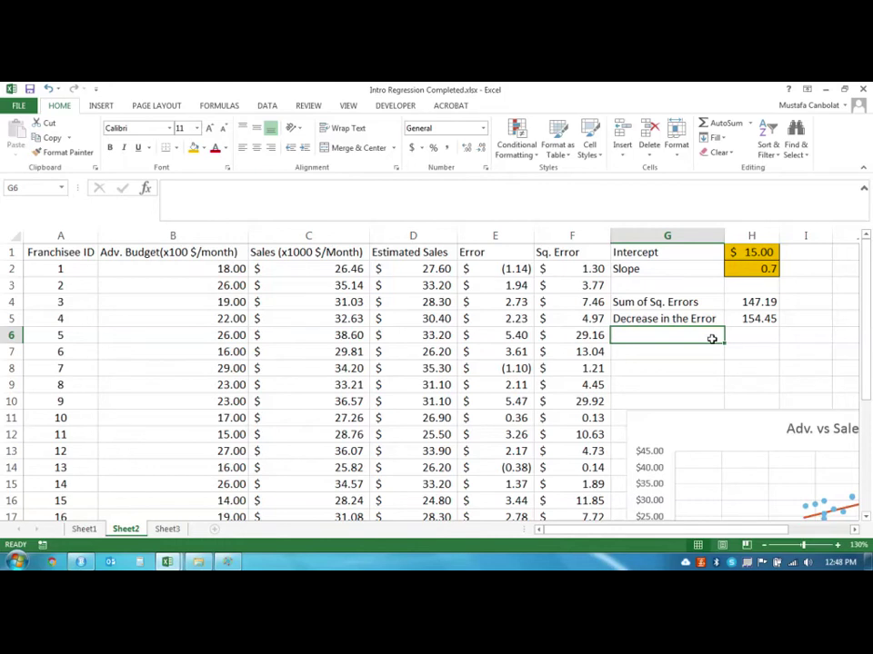
{"action": "key", "text": "Right"}
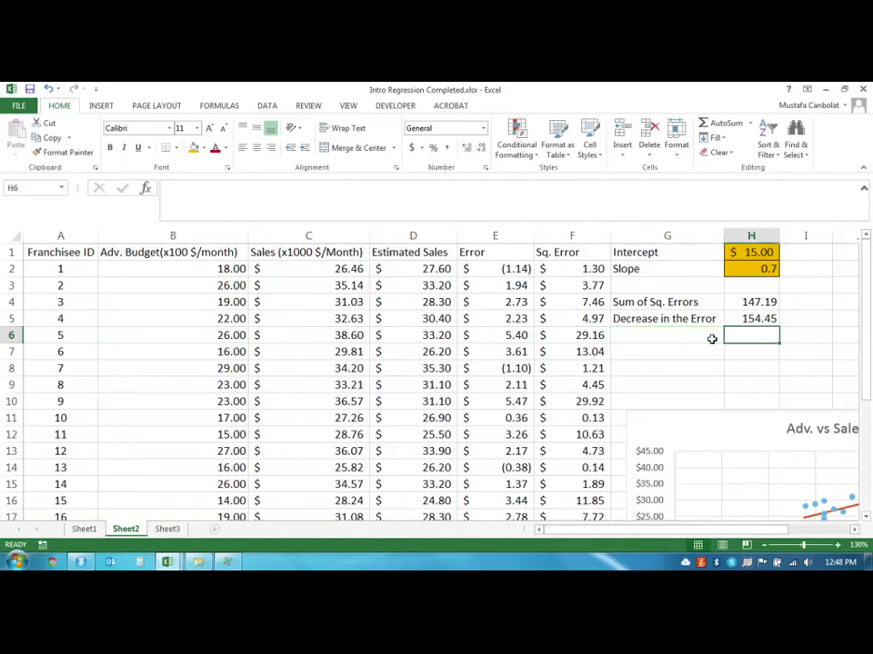
{"action": "type", "text": "="}
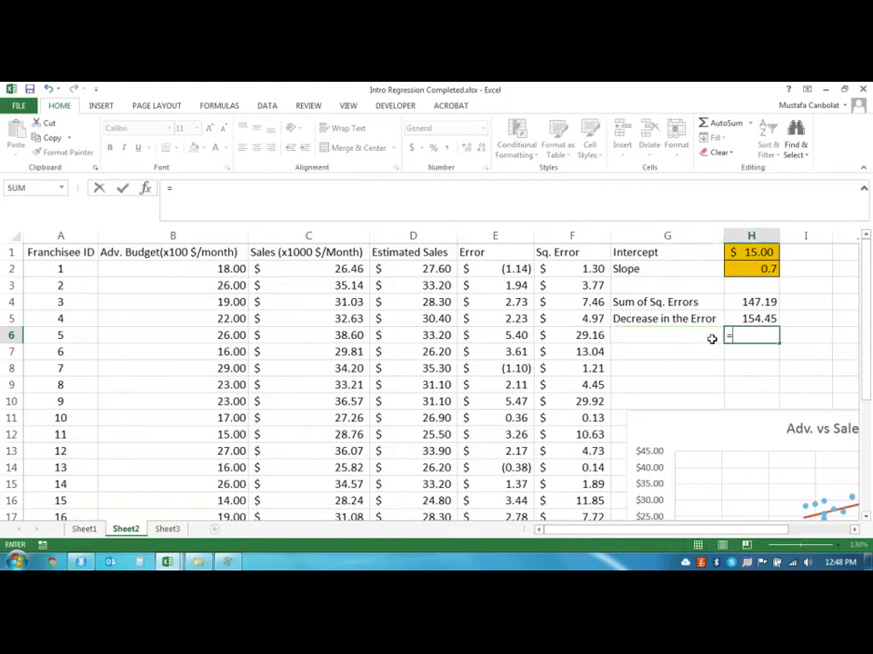
{"action": "left_click", "coordinate": [767, 318]}
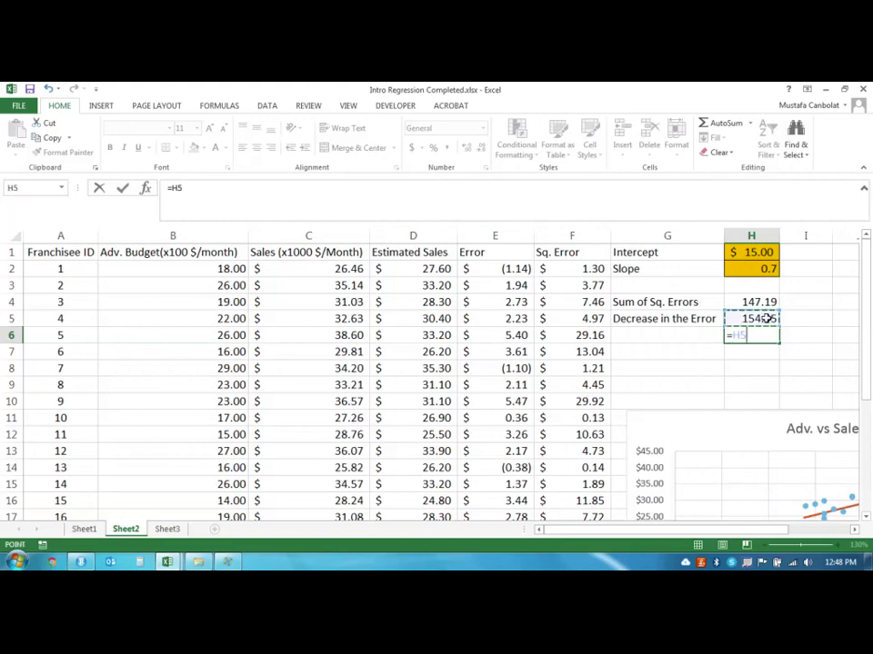
{"action": "type", "text": "/"}
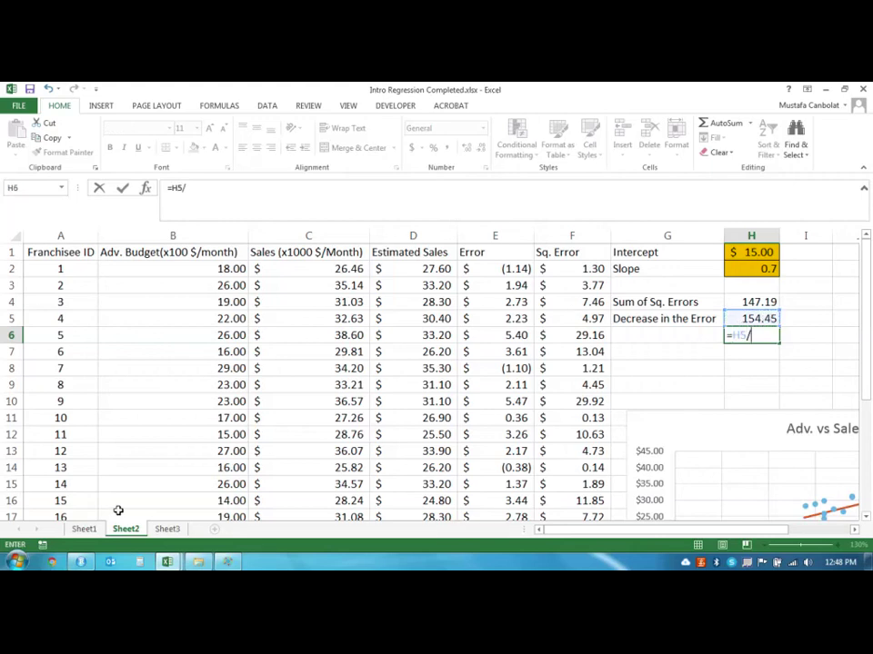
{"action": "left_click", "coordinate": [84, 529]}
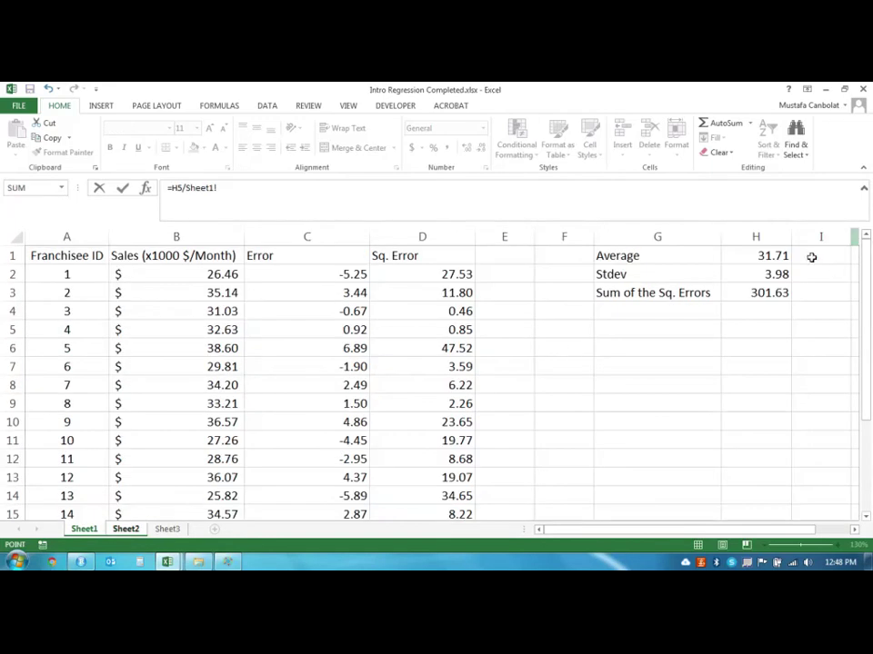
{"action": "left_click", "coordinate": [743, 293]}
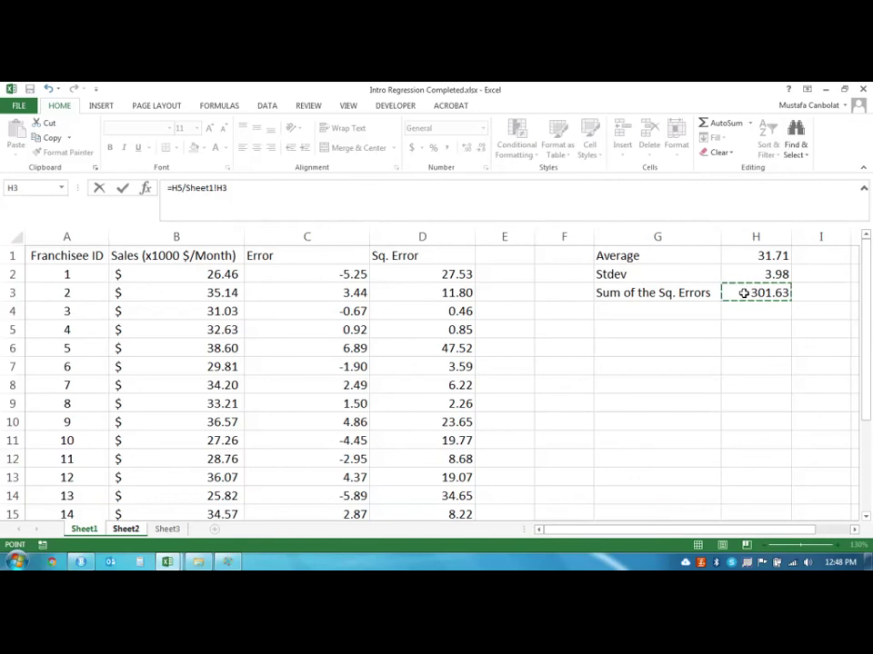
{"action": "key", "text": "Return"}
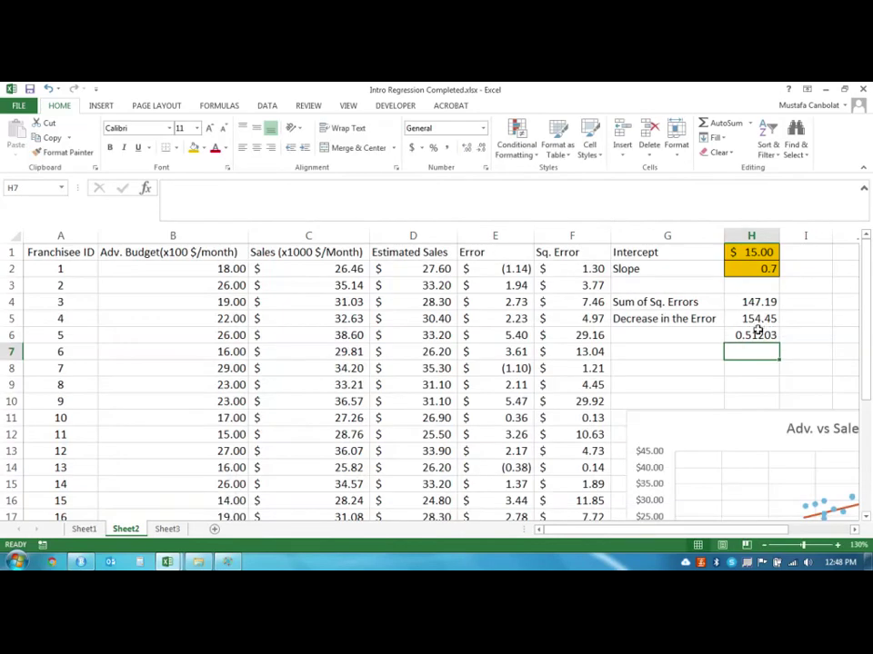
{"action": "left_click", "coordinate": [757, 333]}
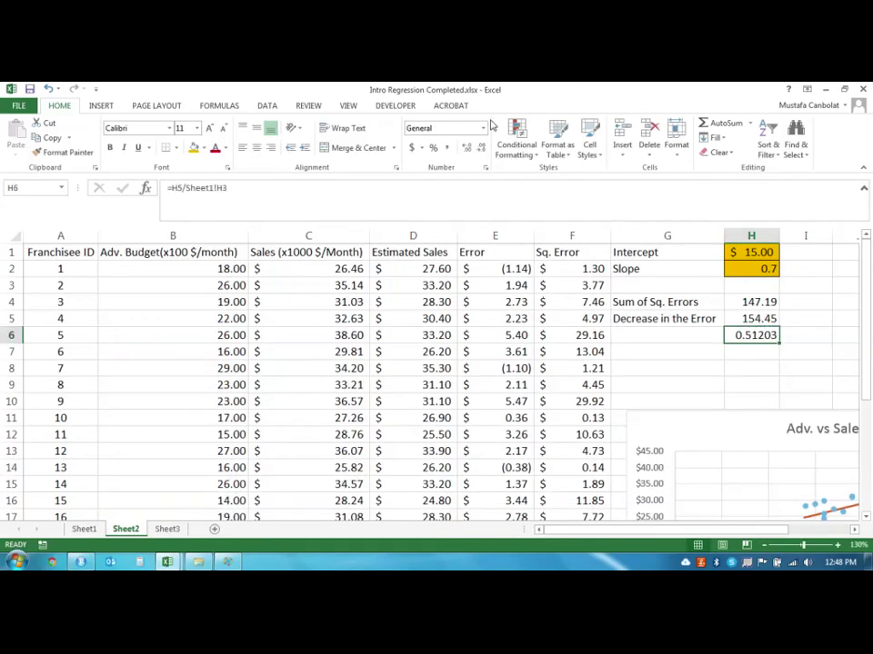
{"action": "left_click", "coordinate": [433, 147]}
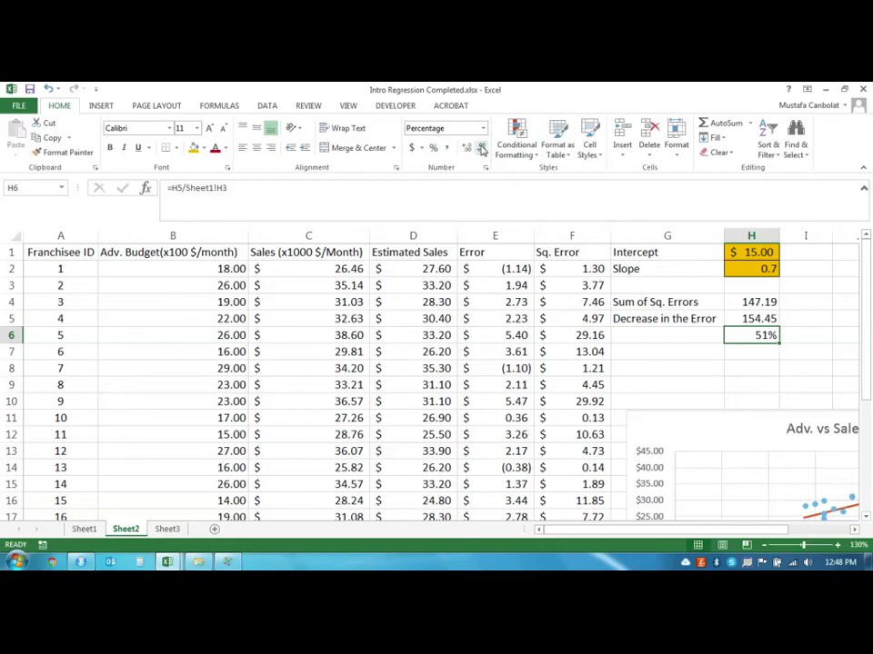
Step: Show the percentage in H6 with two decimal places and label G6 "R Squared"
{"action": "left_click", "coordinate": [468, 148]}
{"action": "left_click", "coordinate": [468, 150]}
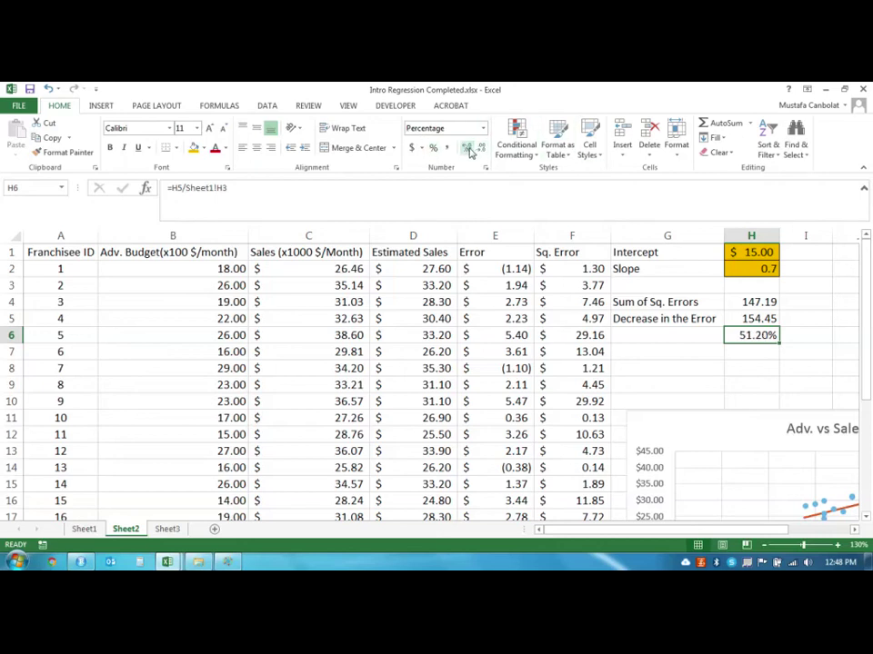
{"action": "left_click", "coordinate": [636, 336]}
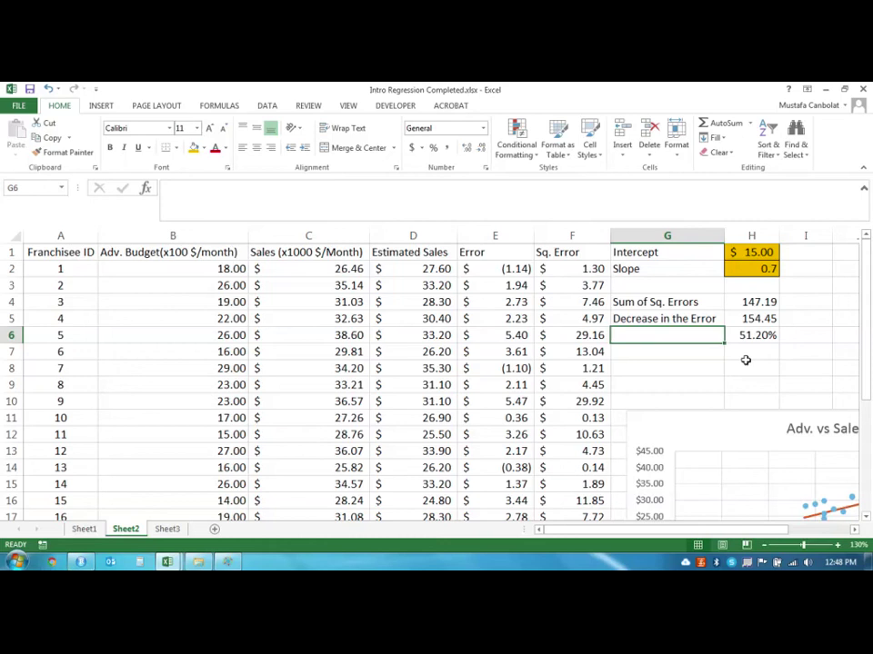
{"action": "type", "text": "r"}
{"action": "key", "text": "BackSpace"}
{"action": "type", "text": "R"}
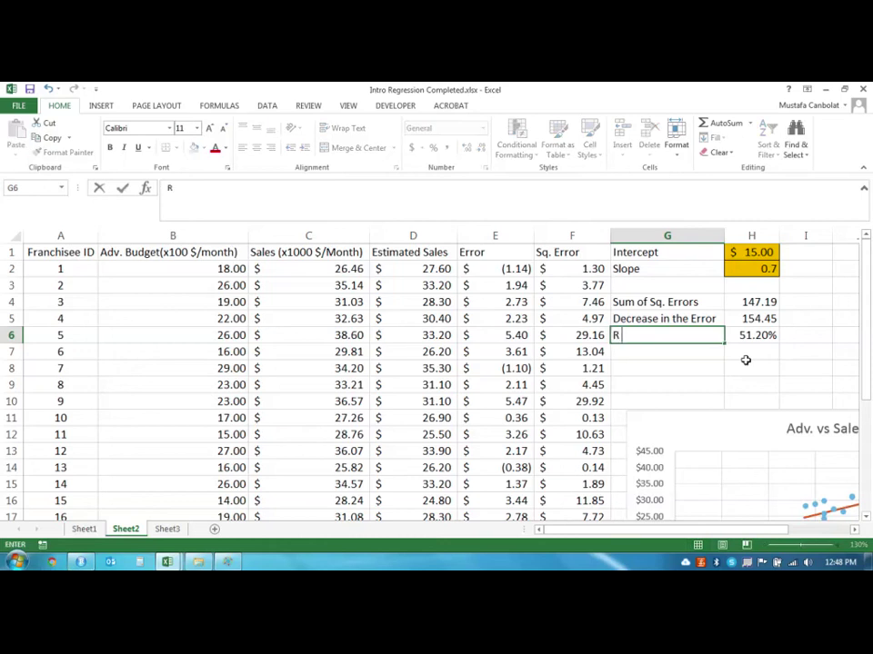
{"action": "type", "text": " Squared"}
{"action": "key", "text": "Return"}
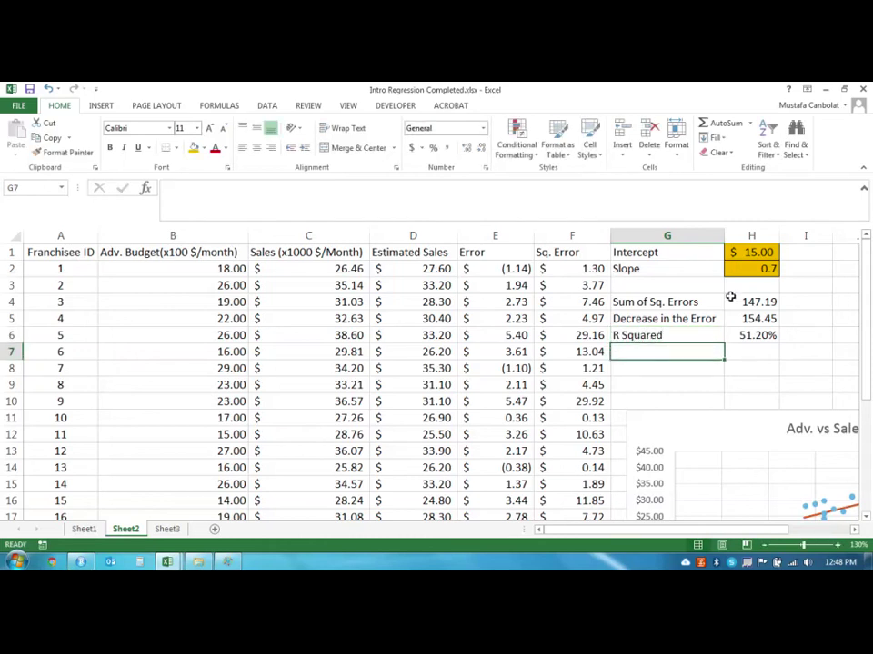
Step: Review the R Squared formula, the sum of squared errors and the fit of the line in the Adv. vs Sales chart
{"action": "left_click", "coordinate": [756, 353]}
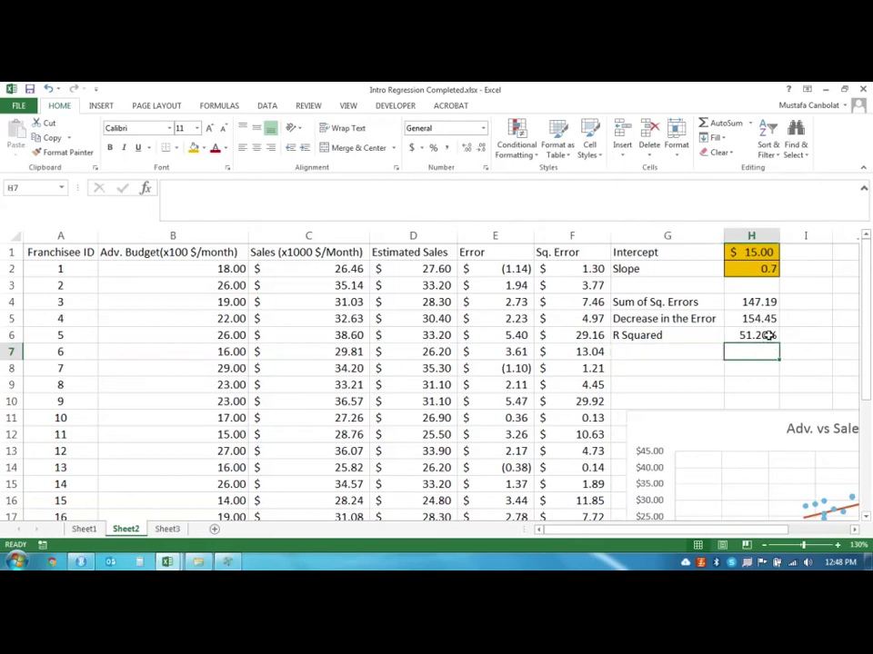
{"action": "left_click", "coordinate": [766, 337]}
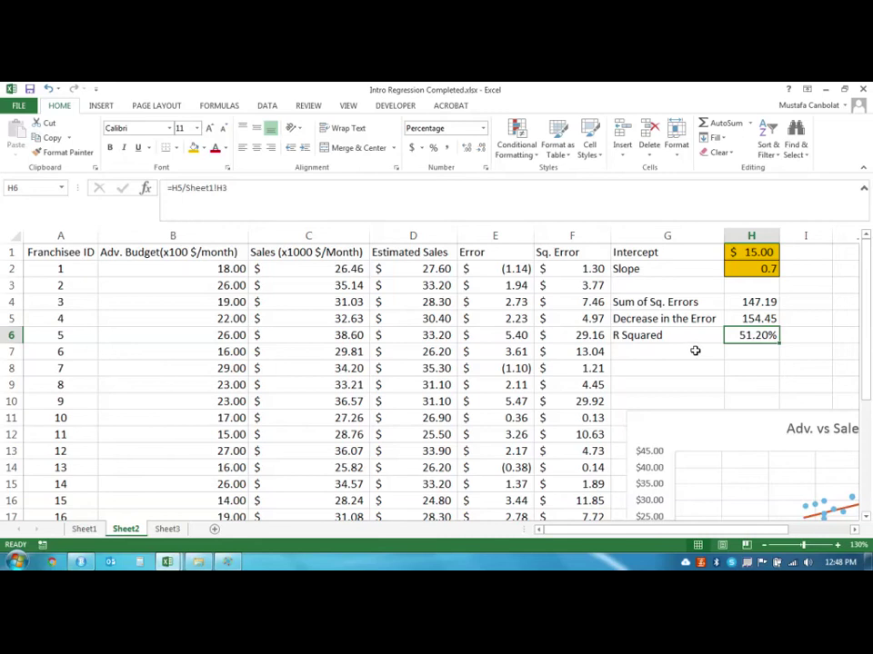
{"action": "left_click", "coordinate": [736, 352]}
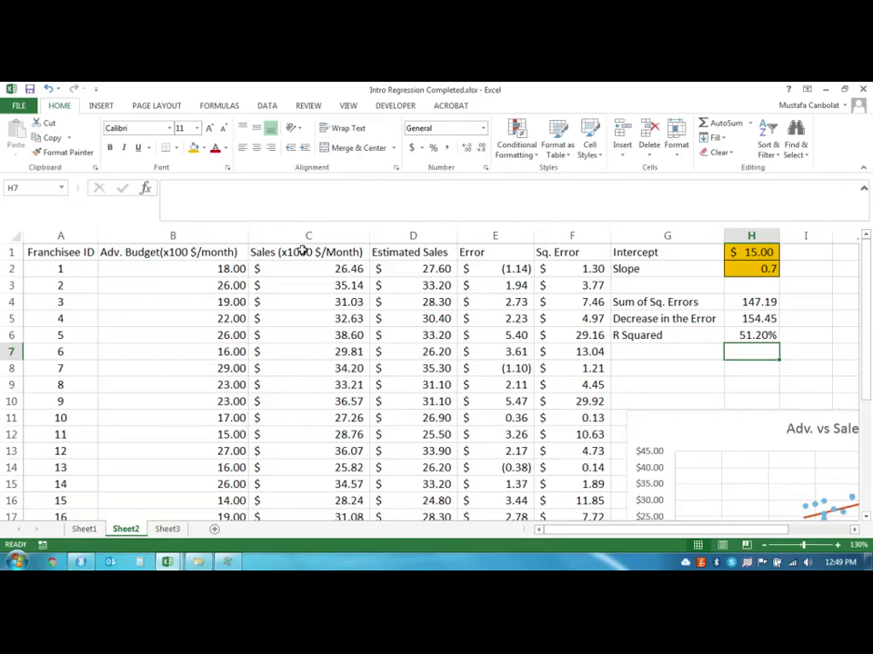
{"action": "scroll", "coordinate": [672, 514], "scroll_direction": "right", "scroll_amount": 3}
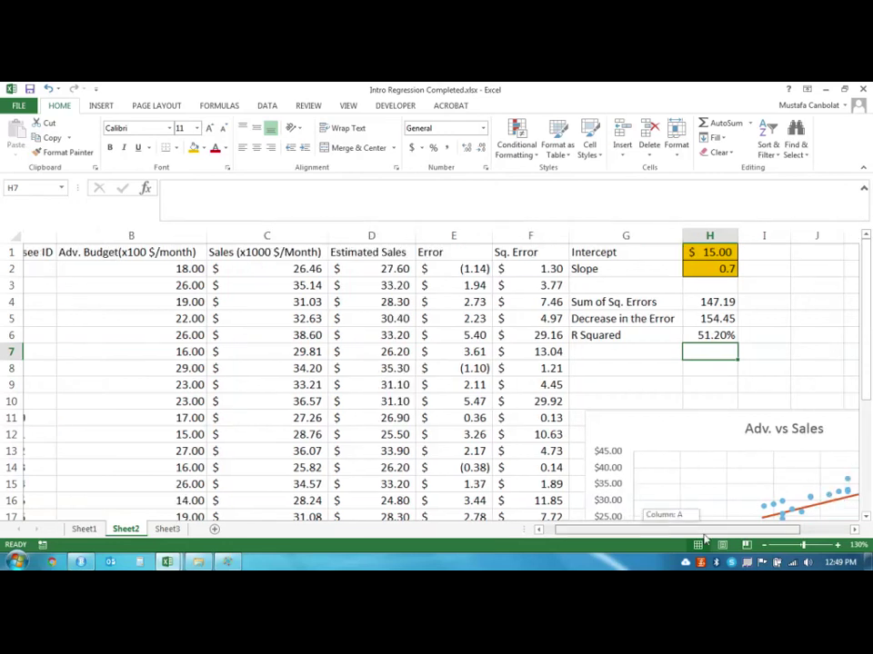
{"action": "scroll", "coordinate": [636, 443], "scroll_direction": "down", "scroll_amount": 2}
{"action": "scroll", "coordinate": [613, 439], "scroll_direction": "up", "scroll_amount": 2}
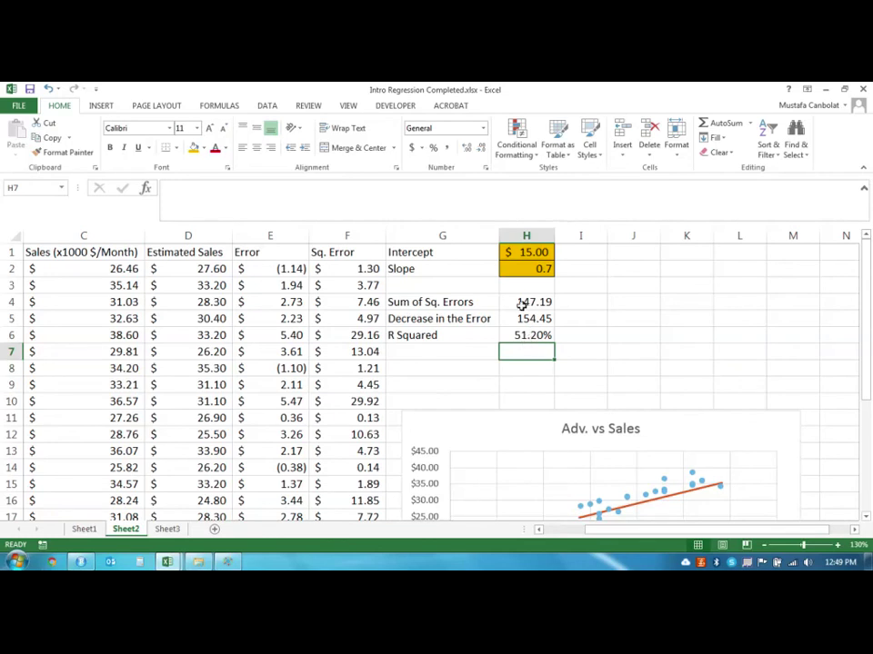
{"action": "left_click", "coordinate": [522, 303]}
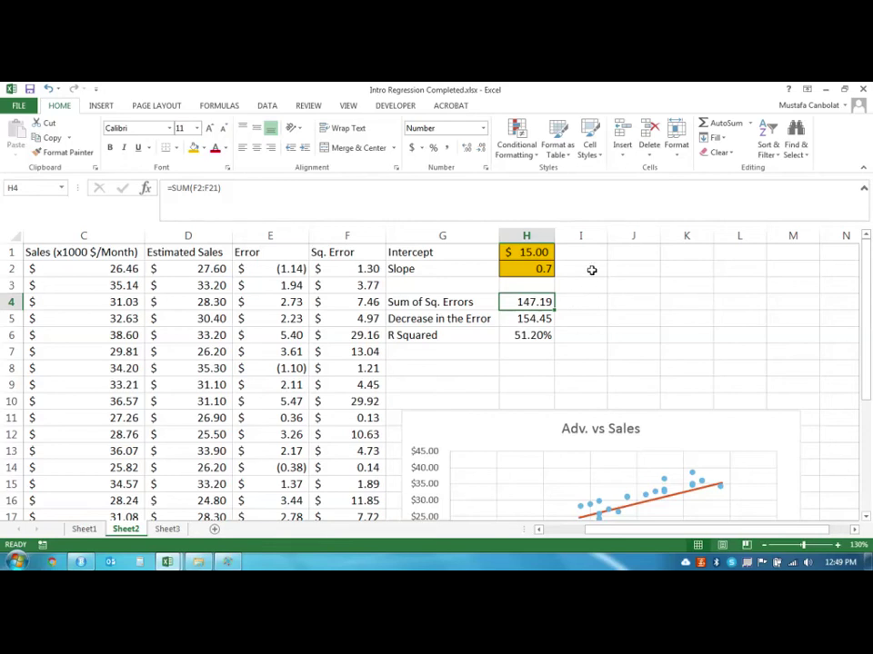
{"action": "scroll", "coordinate": [591, 270], "scroll_direction": "down", "scroll_amount": 1}
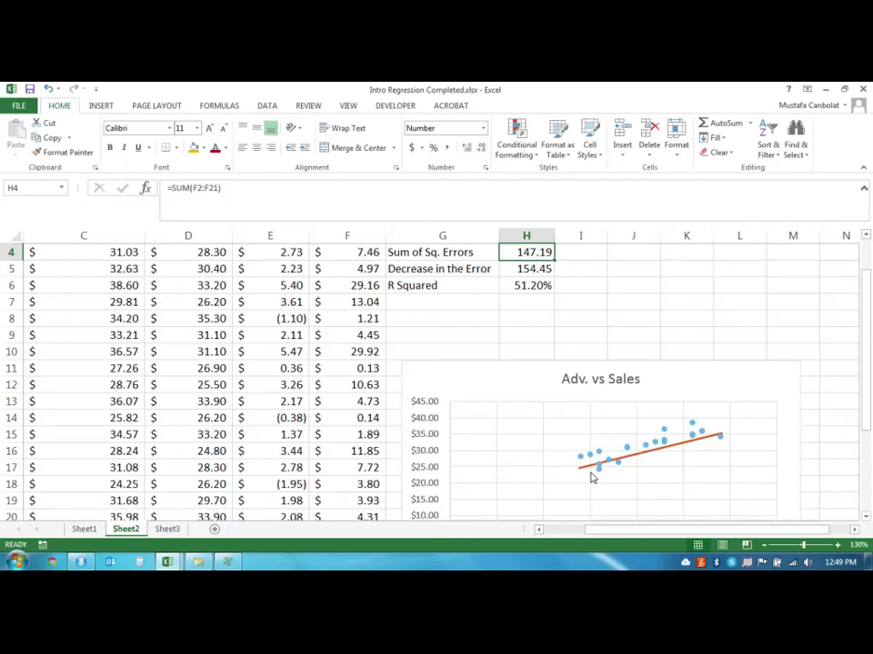
{"action": "mouse_move", "coordinate": [640, 462]}
{"action": "scroll", "coordinate": [645, 446], "scroll_direction": "up", "scroll_amount": 1}
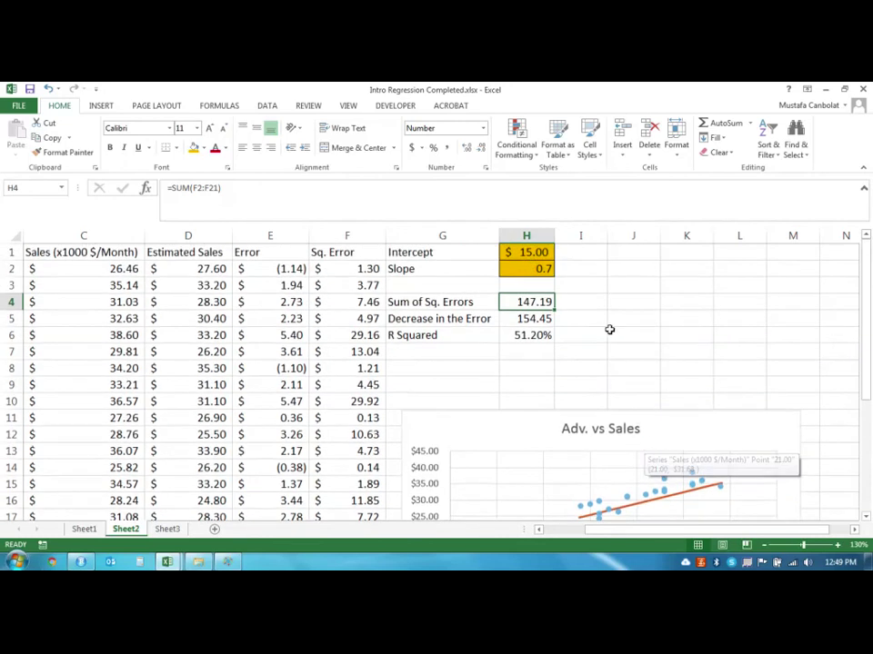
Step: Set the intercept in H1 to 17 and the slope in H2 to 0.75
{"action": "left_click", "coordinate": [536, 270]}
{"action": "left_click", "coordinate": [534, 254]}
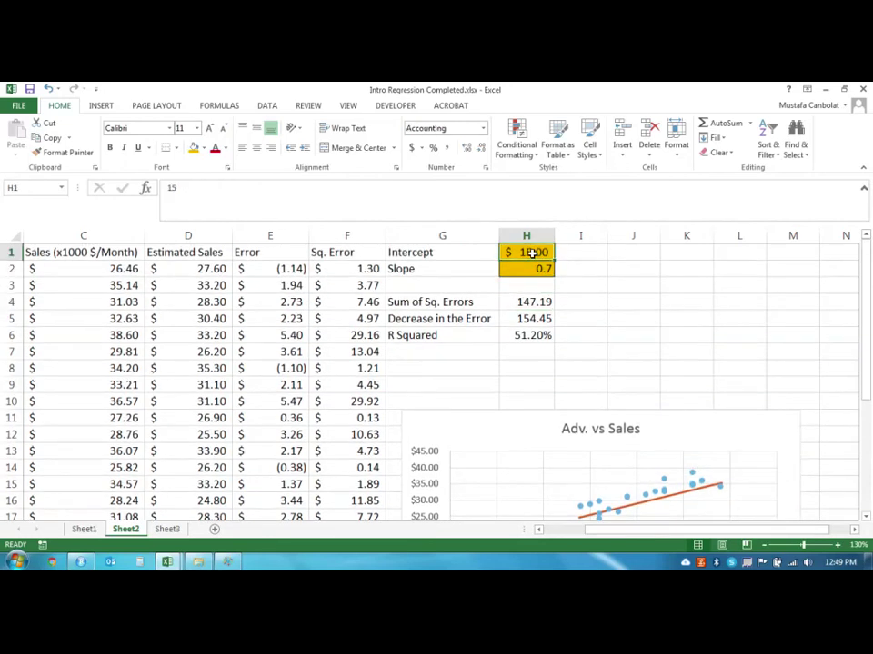
{"action": "type", "text": "17"}
{"action": "key", "text": "Return"}
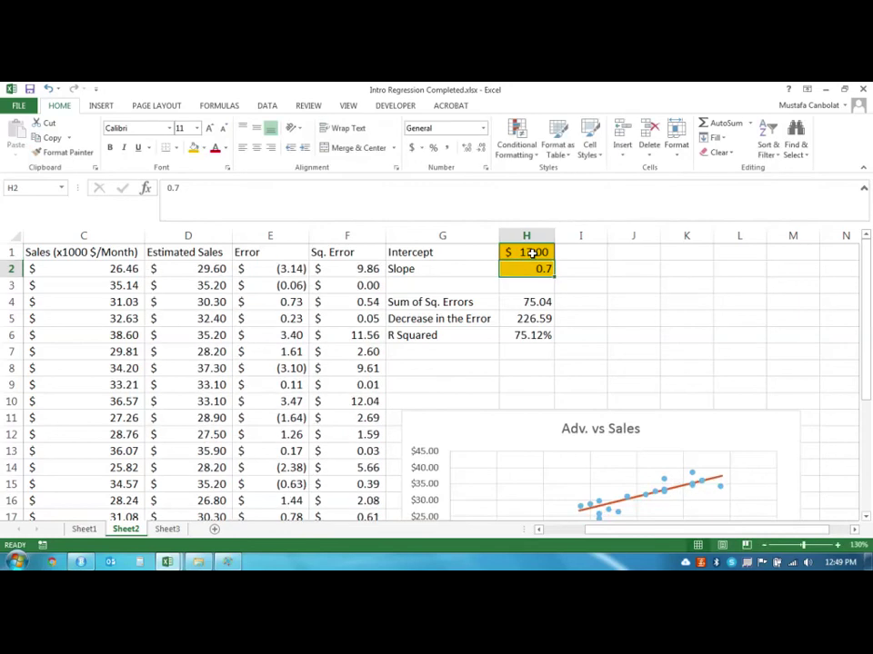
{"action": "type", "text": "0.75"}
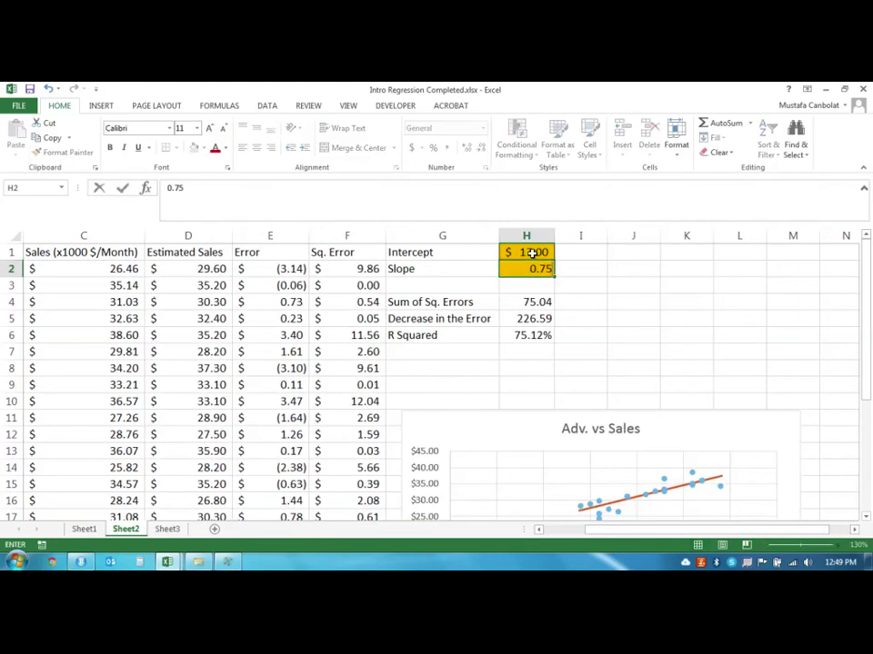
{"action": "key", "text": "Return"}
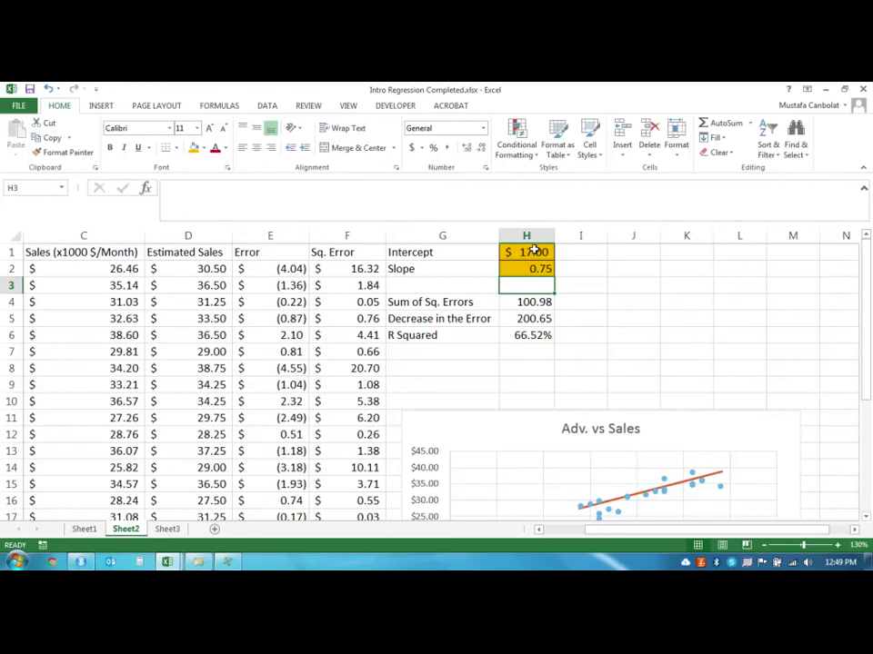
Step: Set the intercept in H1 to 16 and check the error figures and the line in the chart
{"action": "double_click", "coordinate": [531, 253]}
{"action": "type", "text": "16"}
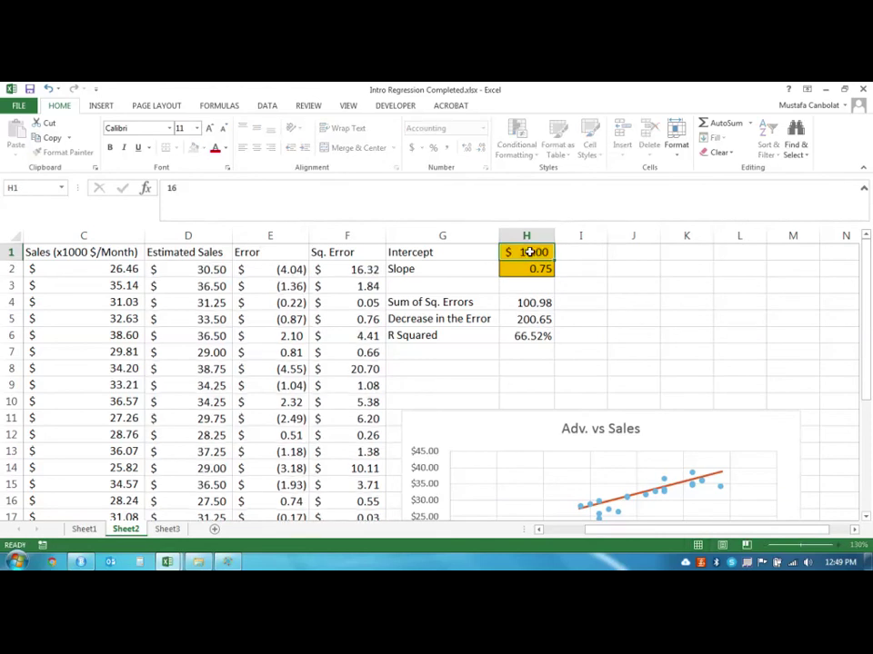
{"action": "key", "text": "Return"}
{"action": "scroll", "coordinate": [527, 300], "scroll_direction": "down", "scroll_amount": 1}
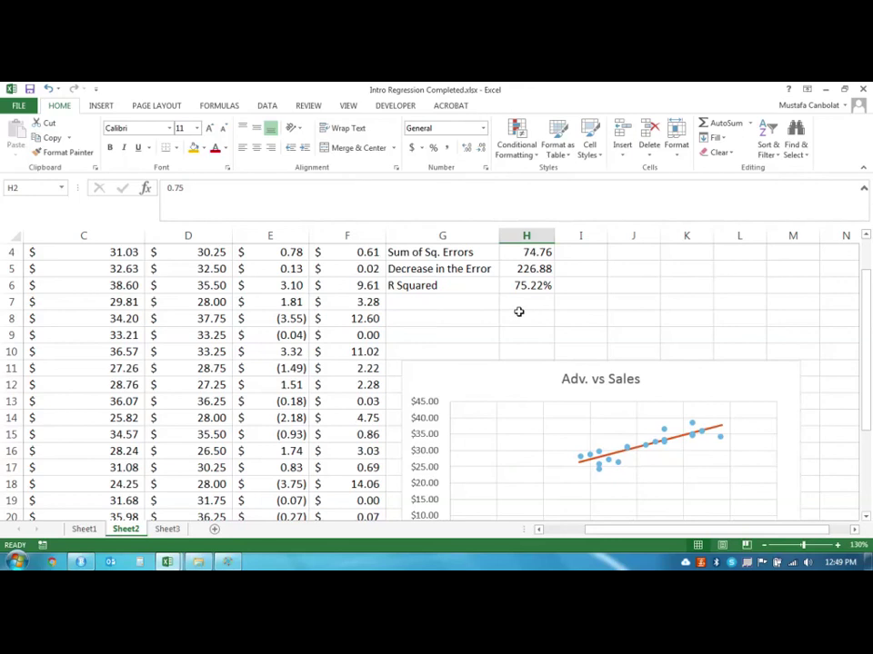
{"action": "scroll", "coordinate": [519, 311], "scroll_direction": "up", "scroll_amount": 1}
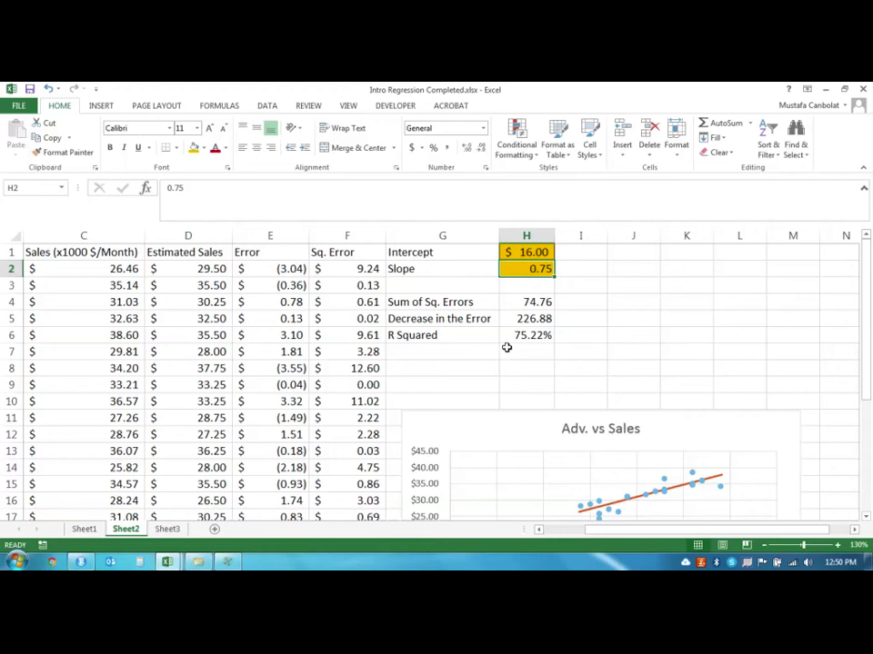
Step: Review the data columns, the intercept and slope cells, R Squared and the sum of squared errors on Sheet2
{"action": "left_click_drag", "start_coordinate": [633, 529], "coordinate": [600, 544]}
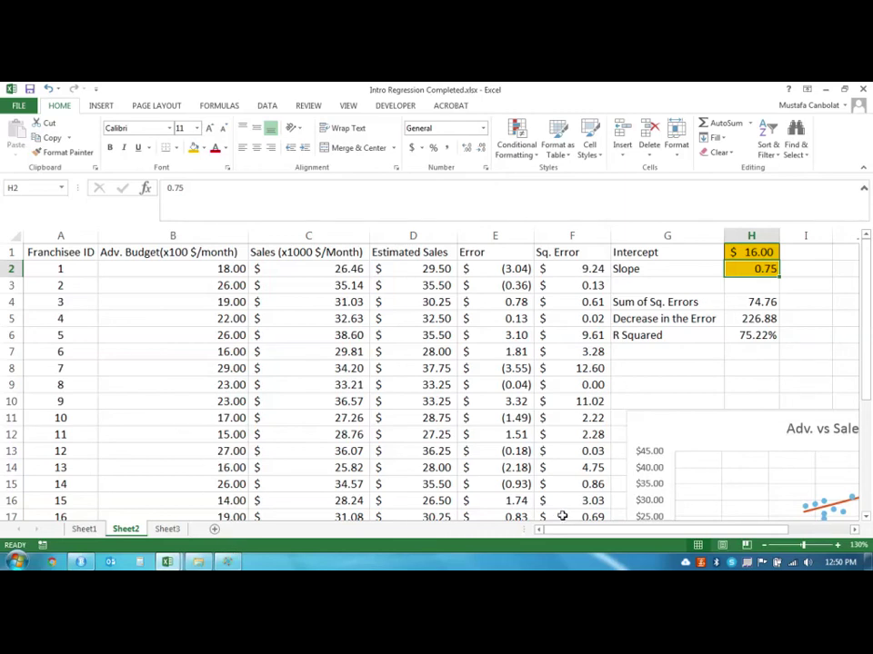
{"action": "left_click_drag", "start_coordinate": [619, 530], "coordinate": [655, 537]}
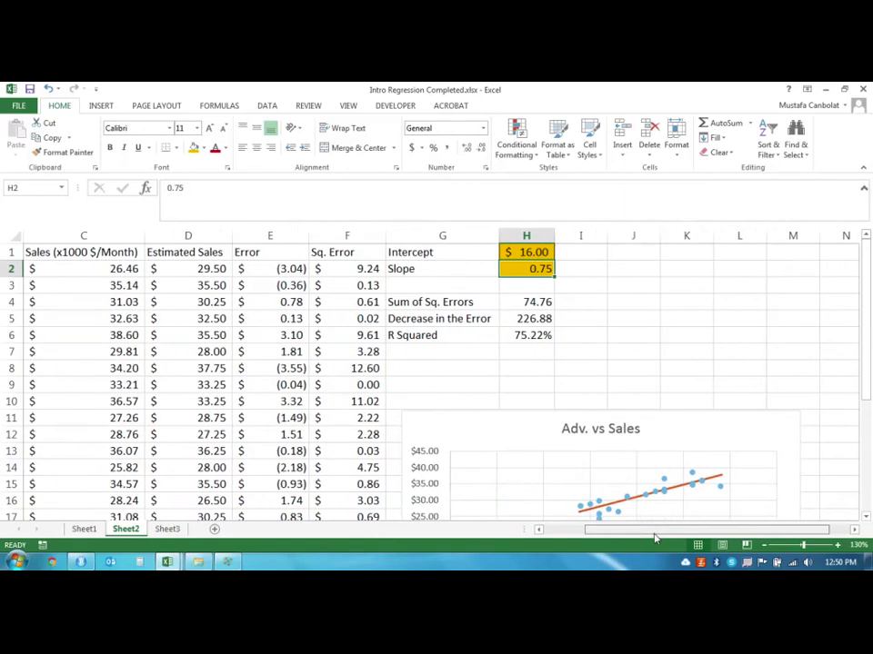
{"action": "left_click", "coordinate": [534, 257]}
{"action": "left_click_drag", "start_coordinate": [534, 257], "coordinate": [536, 269]}
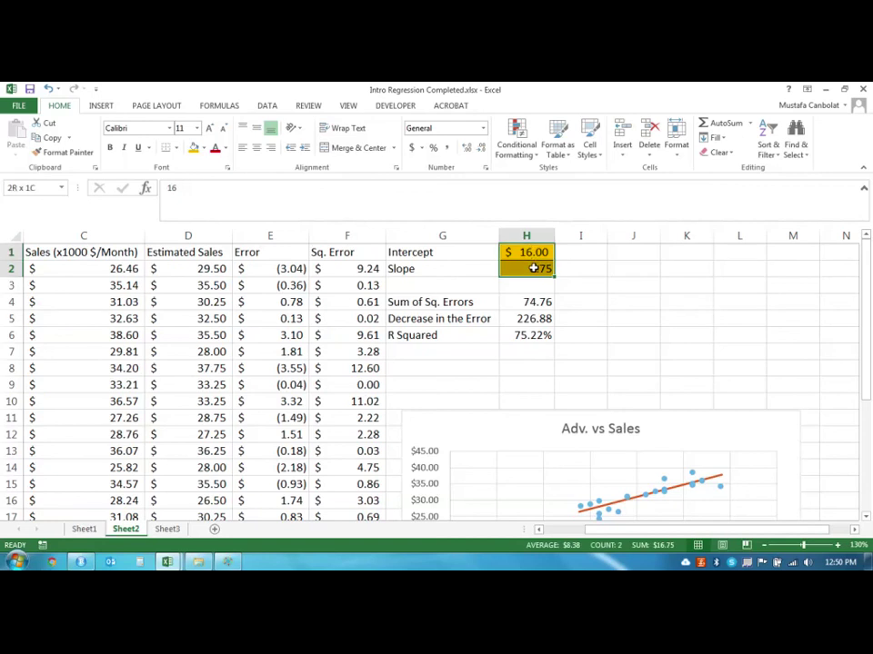
{"action": "left_click", "coordinate": [525, 335]}
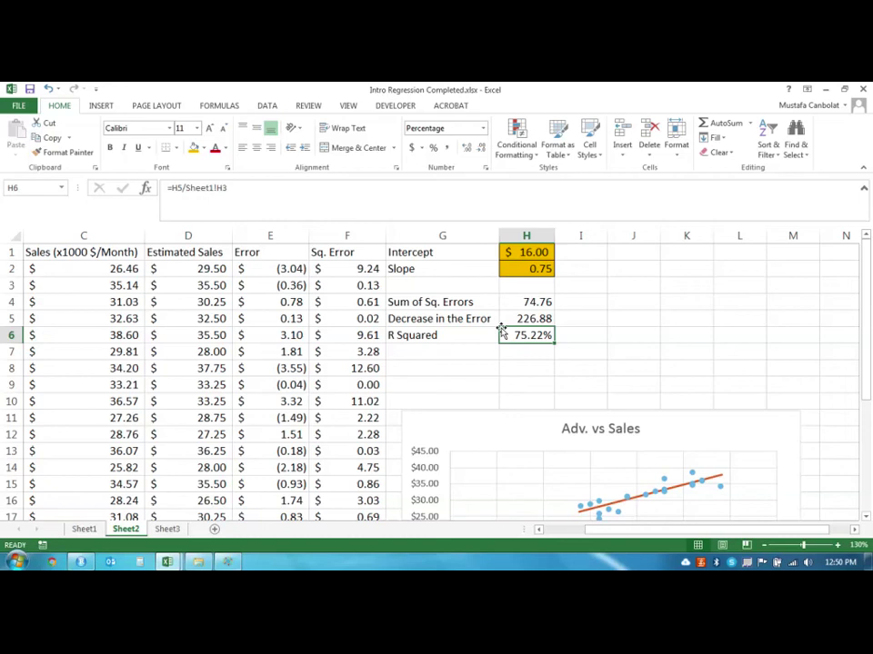
{"action": "left_click", "coordinate": [520, 302]}
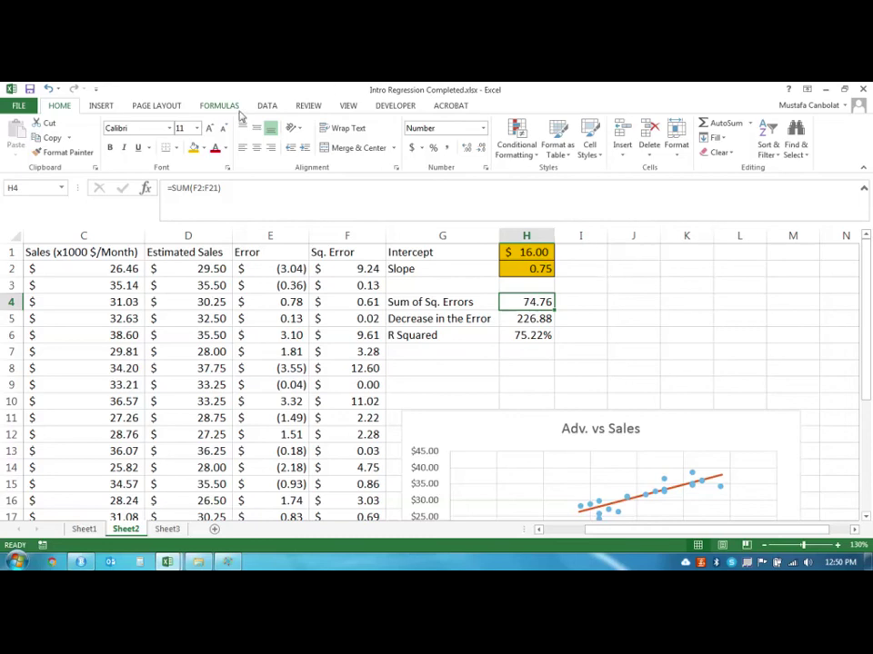
Step: Enter the note "Alt T I" in cell G7 as the key sequence for the add-ins list
{"action": "left_click", "coordinate": [268, 106]}
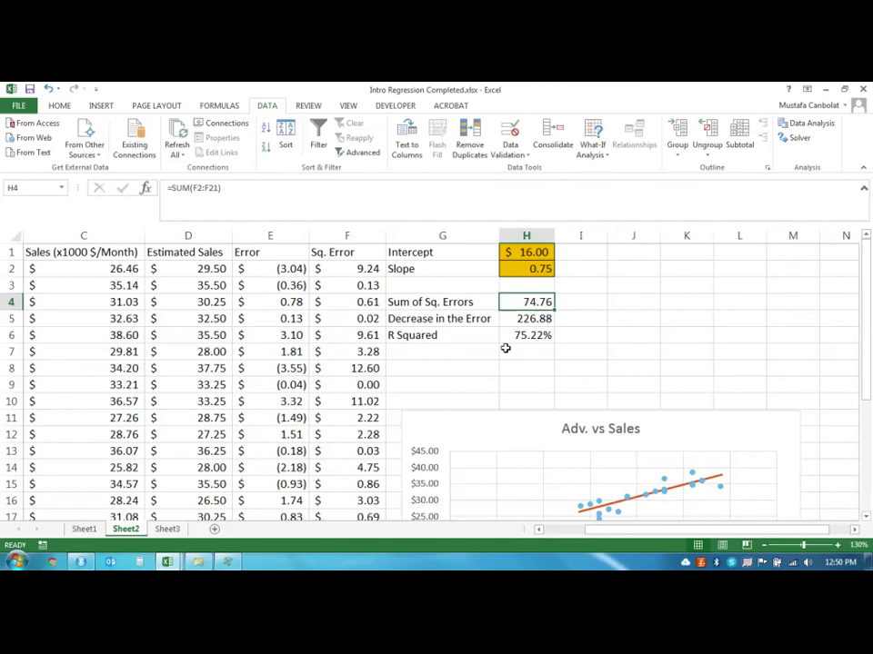
{"action": "left_click", "coordinate": [471, 353]}
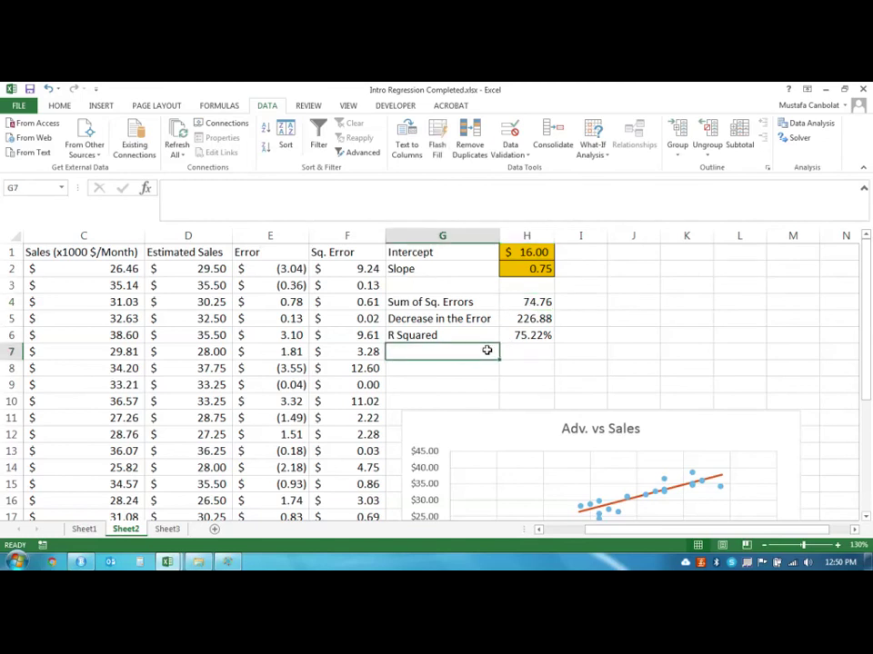
{"action": "type", "text": "Alt T I"}
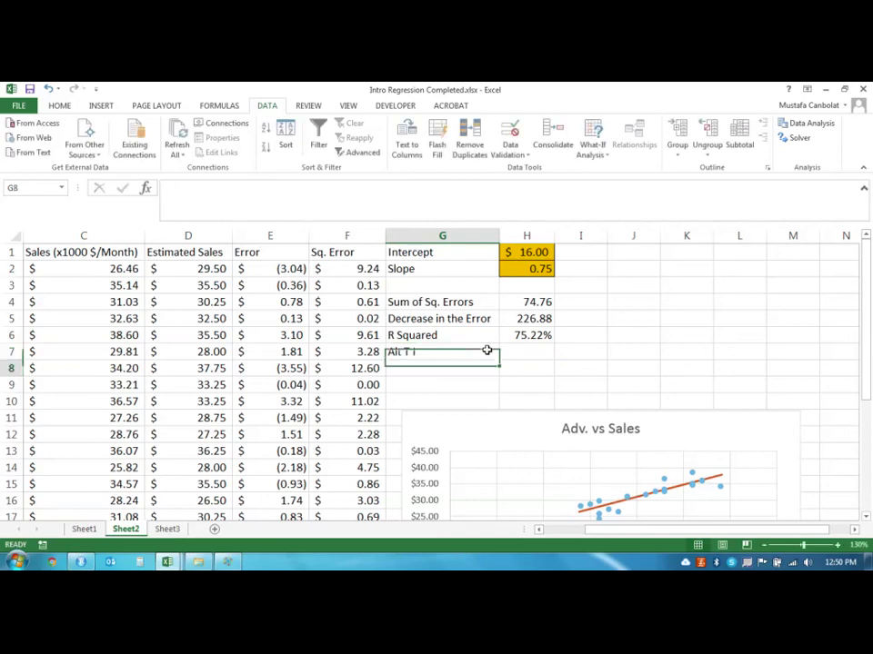
{"action": "key", "text": "Return"}
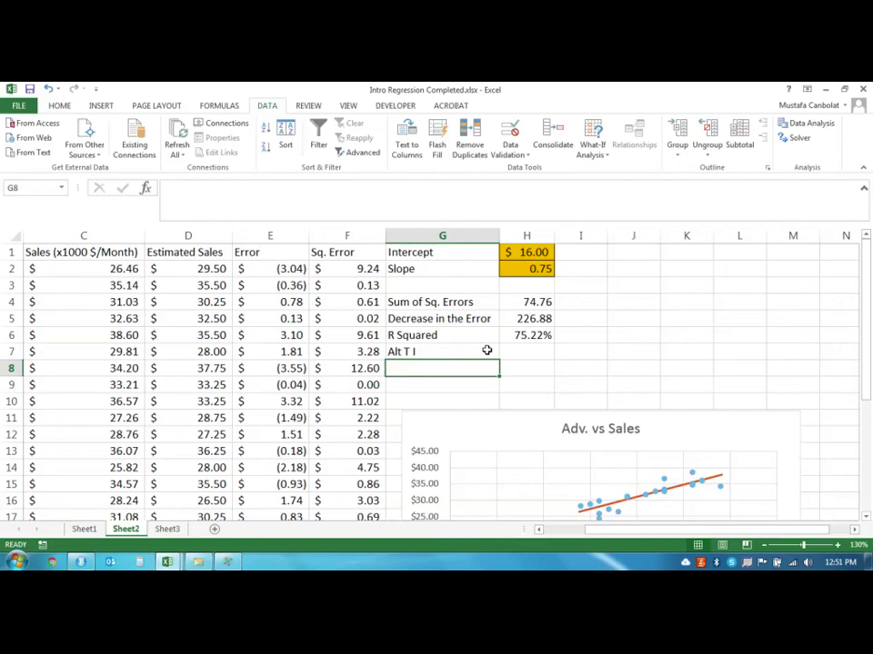
Step: Inspect the Solver Add-in and Analysis ToolPak entries in the Add-Ins dialog and close it without applying changes
{"action": "key", "text": "alt+t"}
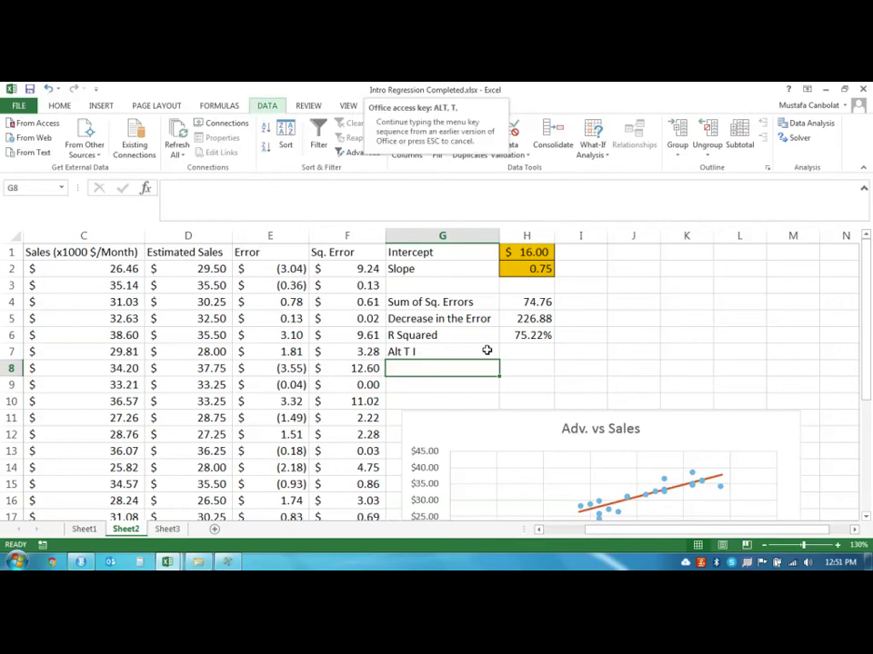
{"action": "key", "text": "i"}
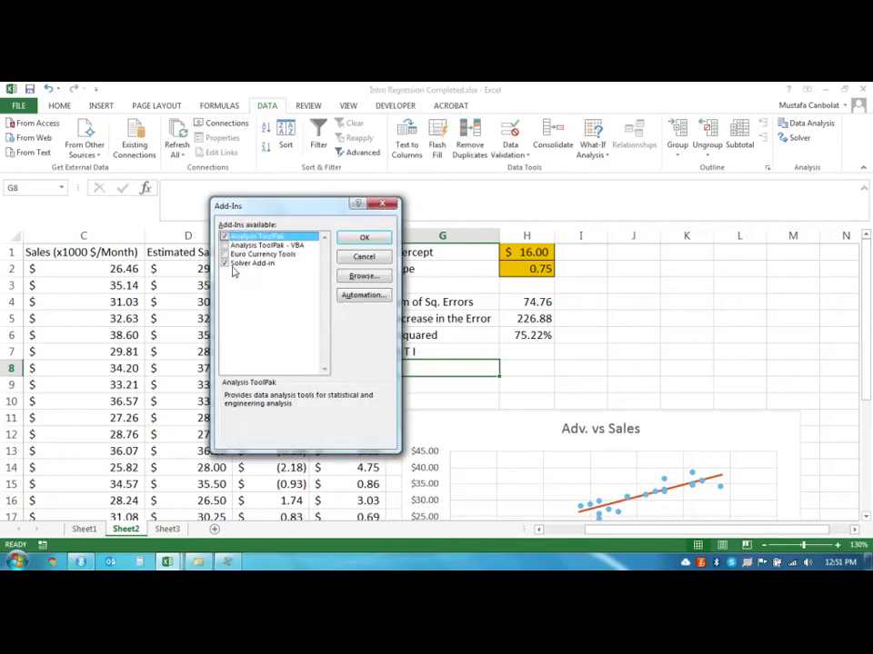
{"action": "left_click", "coordinate": [225, 264]}
{"action": "left_click", "coordinate": [224, 237]}
{"action": "left_click", "coordinate": [388, 205]}
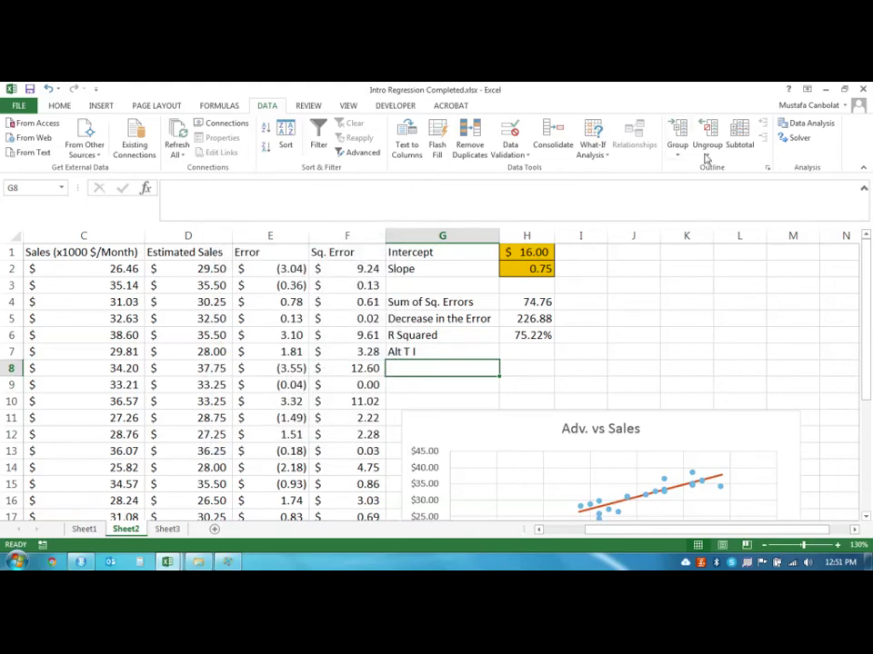
Step: Run Solver to maximize R Squared in H6 by changing the intercept and slope cells H1:H2, and keep the Solver solution
{"action": "left_click", "coordinate": [796, 143]}
{"action": "left_click_drag", "start_coordinate": [391, 141], "coordinate": [266, 131]}
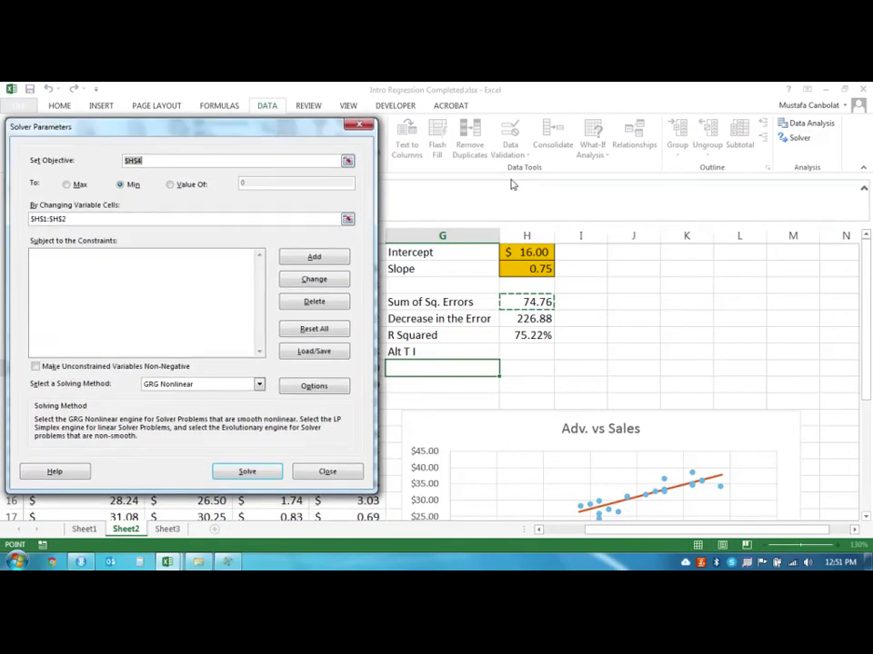
{"action": "left_click", "coordinate": [532, 336]}
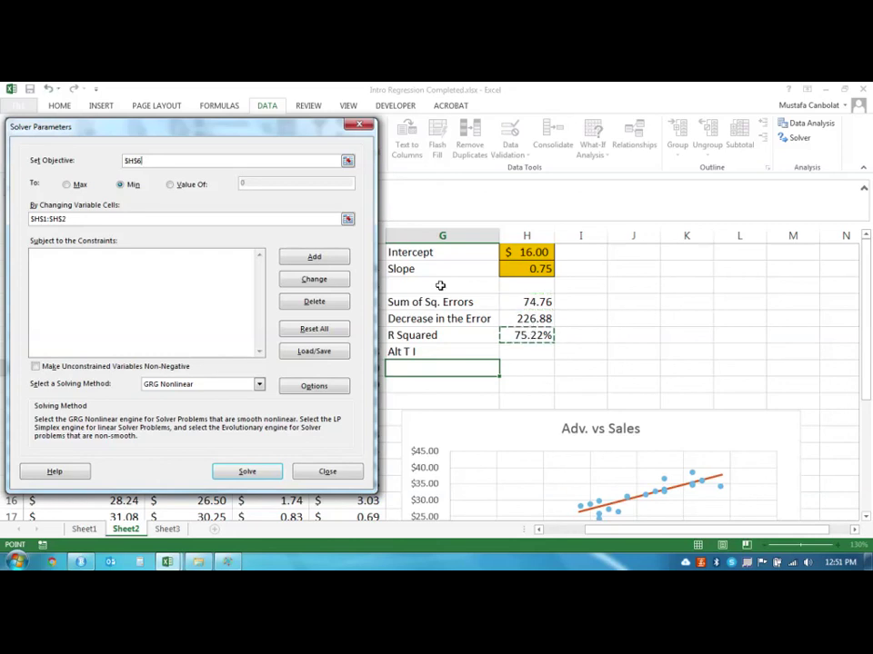
{"action": "left_click", "coordinate": [68, 186]}
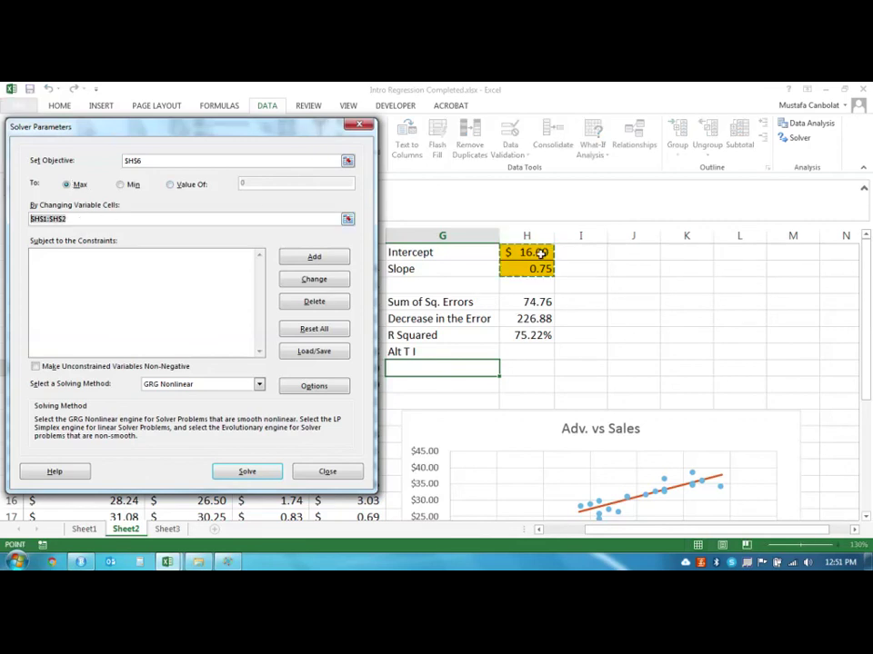
{"action": "left_click_drag", "start_coordinate": [538, 253], "coordinate": [539, 269]}
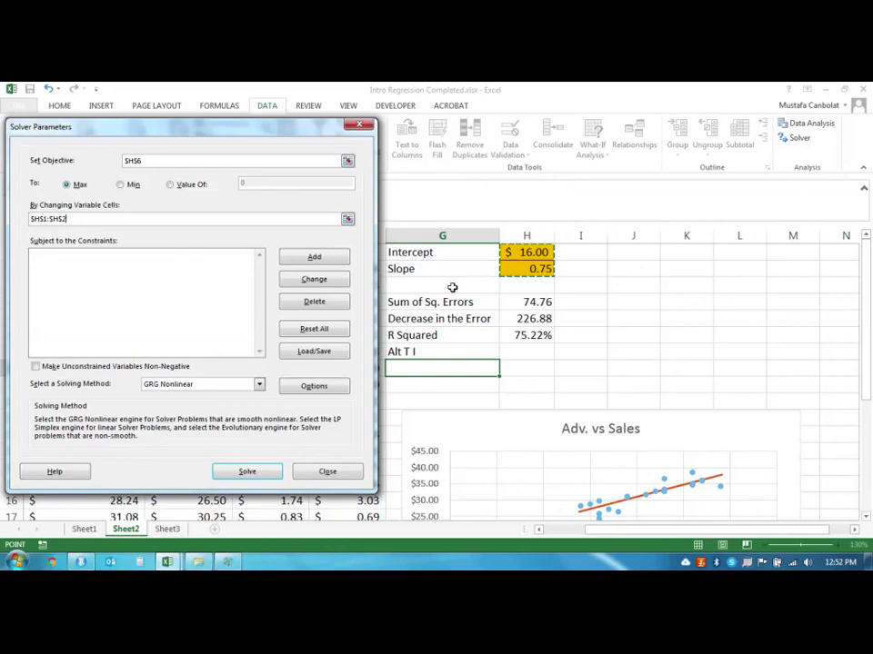
{"action": "left_click", "coordinate": [268, 476]}
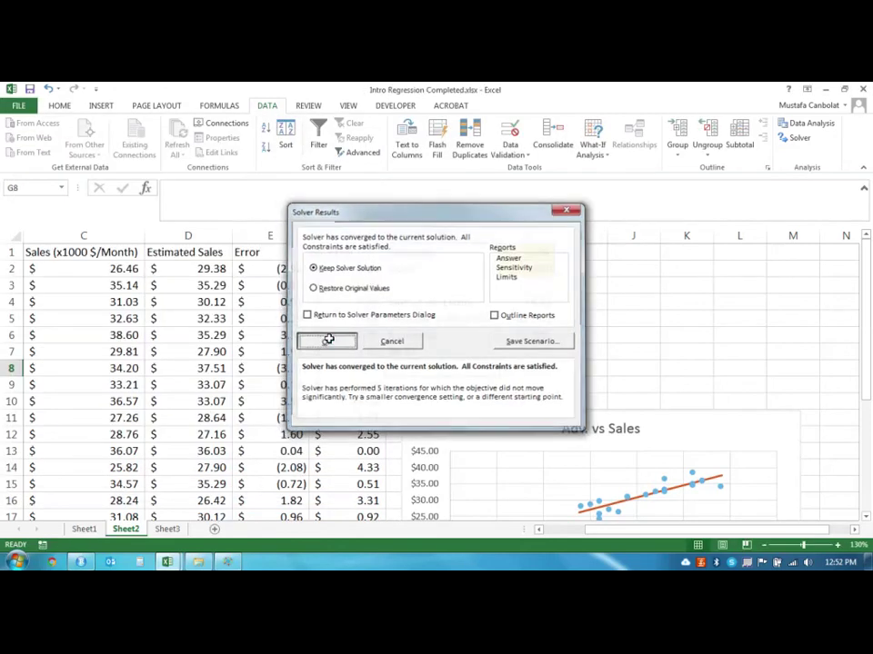
{"action": "left_click", "coordinate": [327, 340]}
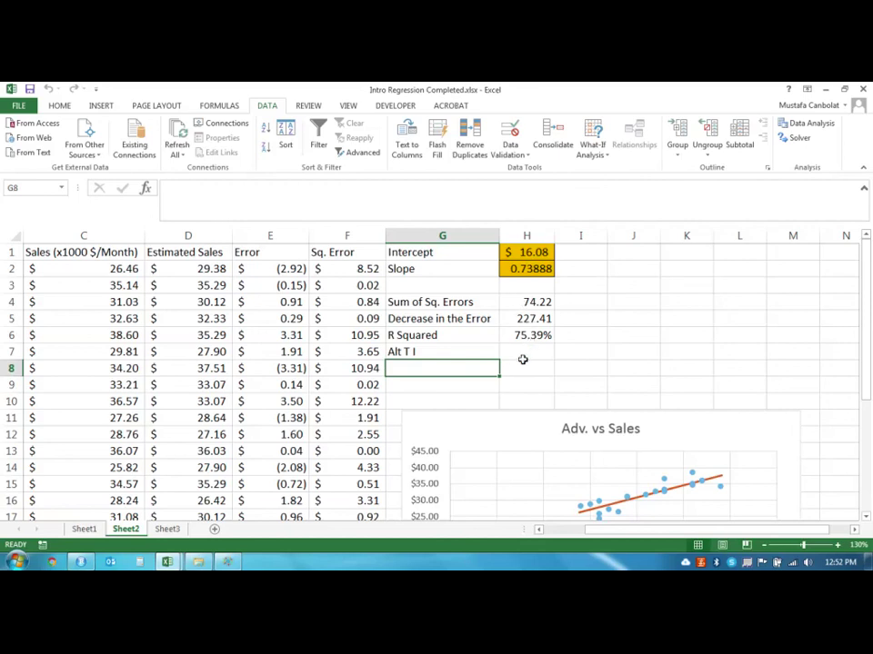
Step: Examine the solved intercept and slope, the R Squared formula and the fit of the line in the Adv. vs Sales chart
{"action": "scroll", "coordinate": [522, 349], "scroll_direction": "down", "scroll_amount": 2}
{"action": "scroll", "coordinate": [522, 349], "scroll_direction": "up", "scroll_amount": 2}
{"action": "scroll", "coordinate": [522, 349], "scroll_direction": "down", "scroll_amount": 1}
{"action": "scroll", "coordinate": [522, 350], "scroll_direction": "up", "scroll_amount": 1}
{"action": "left_click_drag", "start_coordinate": [543, 252], "coordinate": [542, 268]}
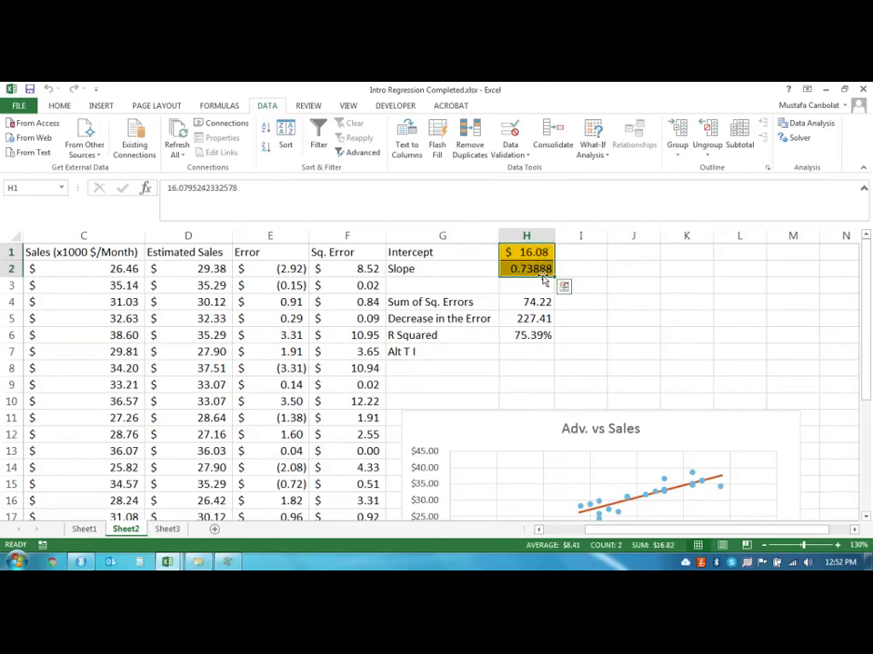
{"action": "scroll", "coordinate": [552, 337], "scroll_direction": "down", "scroll_amount": 1}
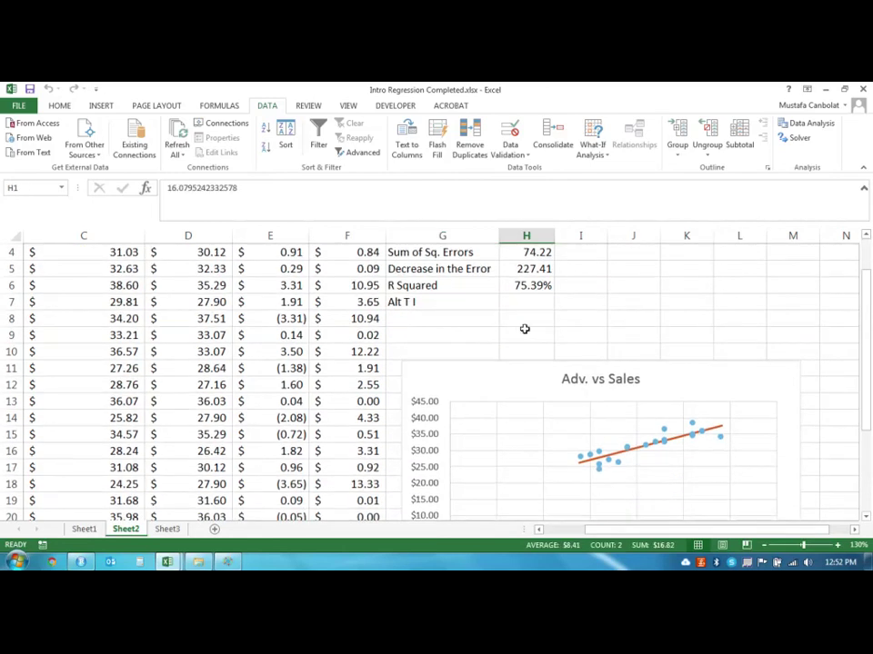
{"action": "scroll", "coordinate": [545, 280], "scroll_direction": "up", "scroll_amount": 1}
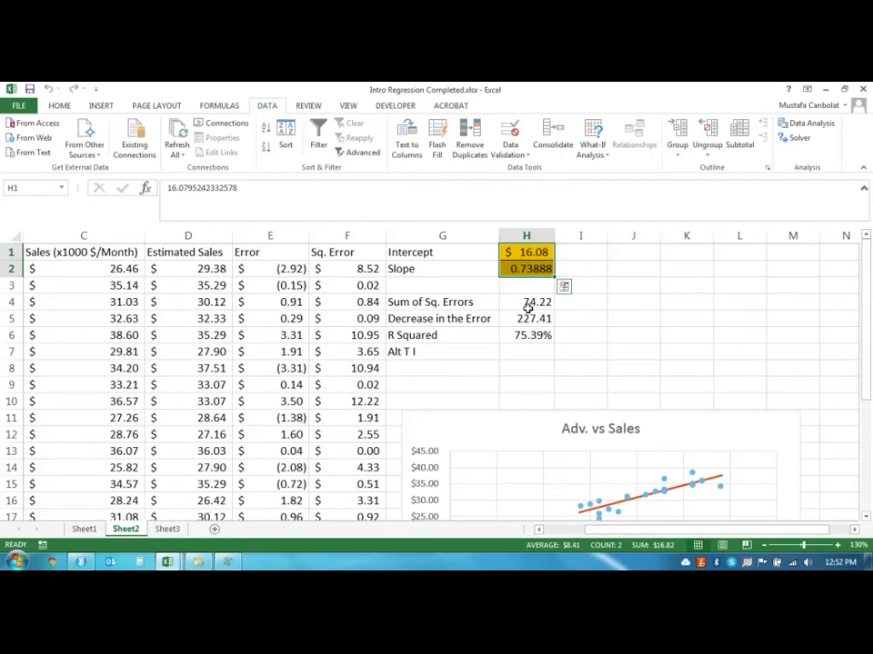
{"action": "left_click", "coordinate": [524, 335]}
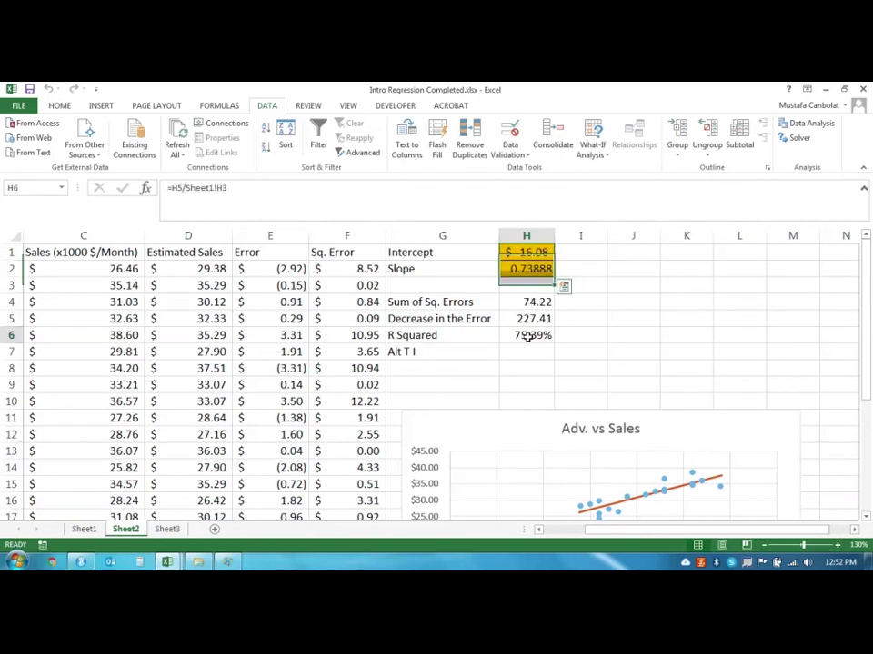
{"action": "scroll", "coordinate": [614, 405], "scroll_direction": "down", "scroll_amount": 1}
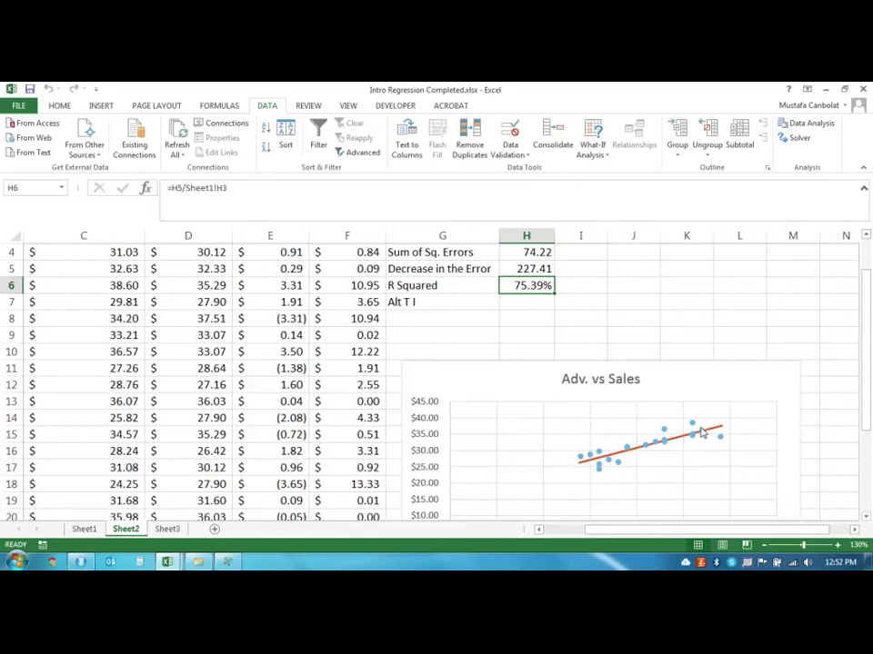
{"action": "mouse_move", "coordinate": [701, 433]}
{"action": "scroll", "coordinate": [452, 295], "scroll_direction": "up", "scroll_amount": 1}
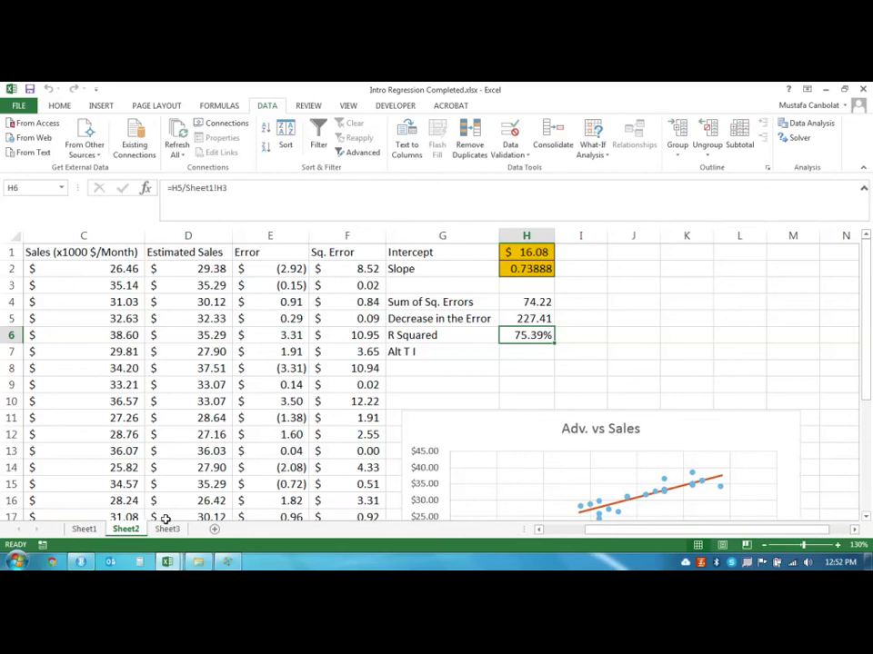
Step: Compare the sum of squared errors around the average on Sheet1 with the regression's error figures and data columns on Sheet2
{"action": "left_click", "coordinate": [84, 530]}
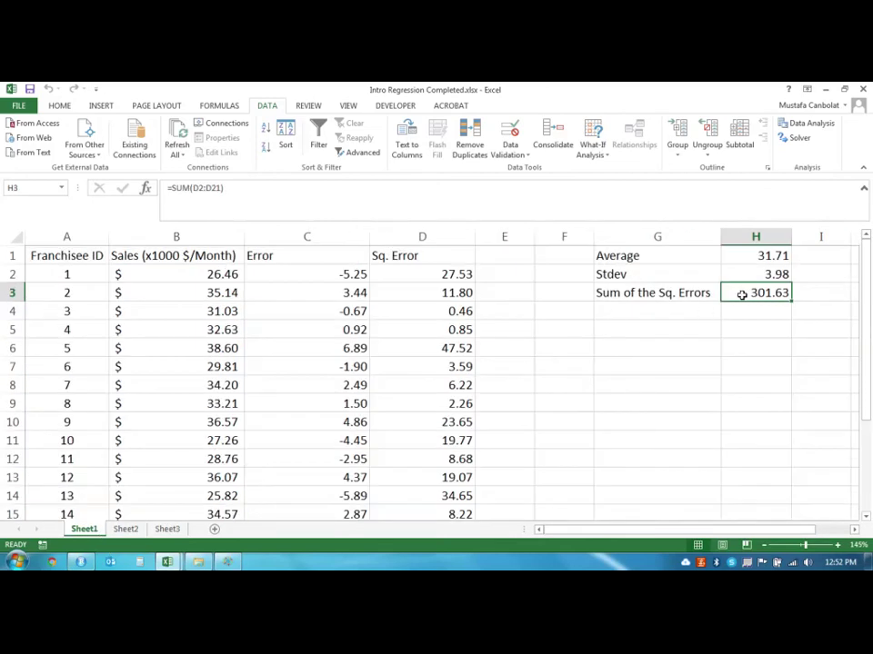
{"action": "left_click", "coordinate": [127, 528]}
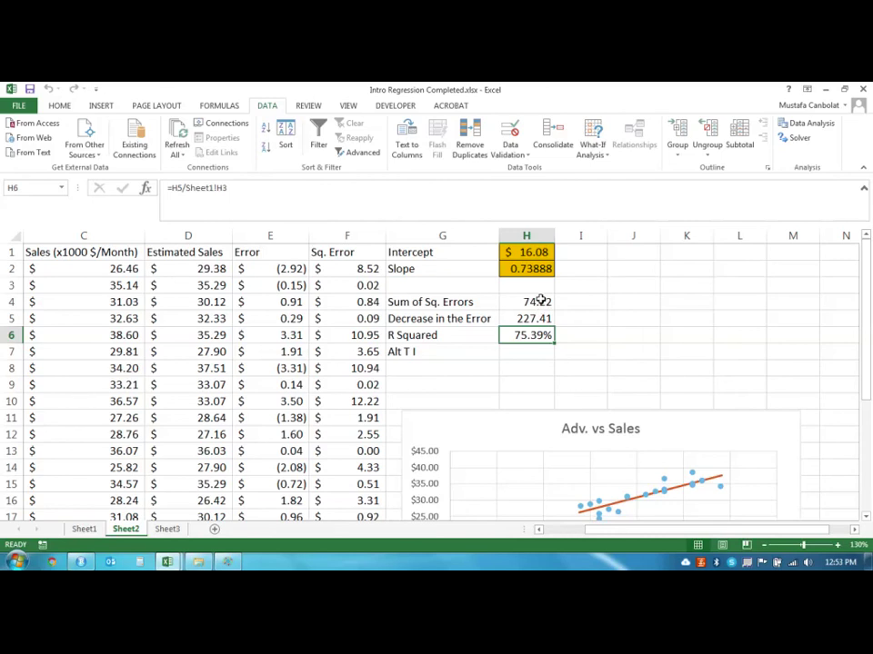
{"action": "left_click_drag", "start_coordinate": [598, 531], "coordinate": [551, 537]}
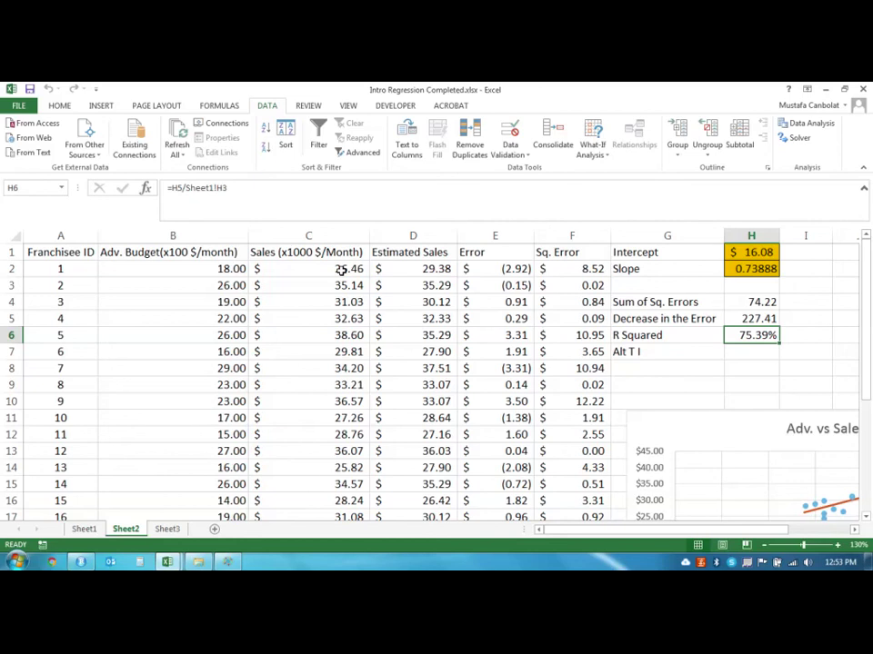
{"action": "left_click", "coordinate": [83, 528]}
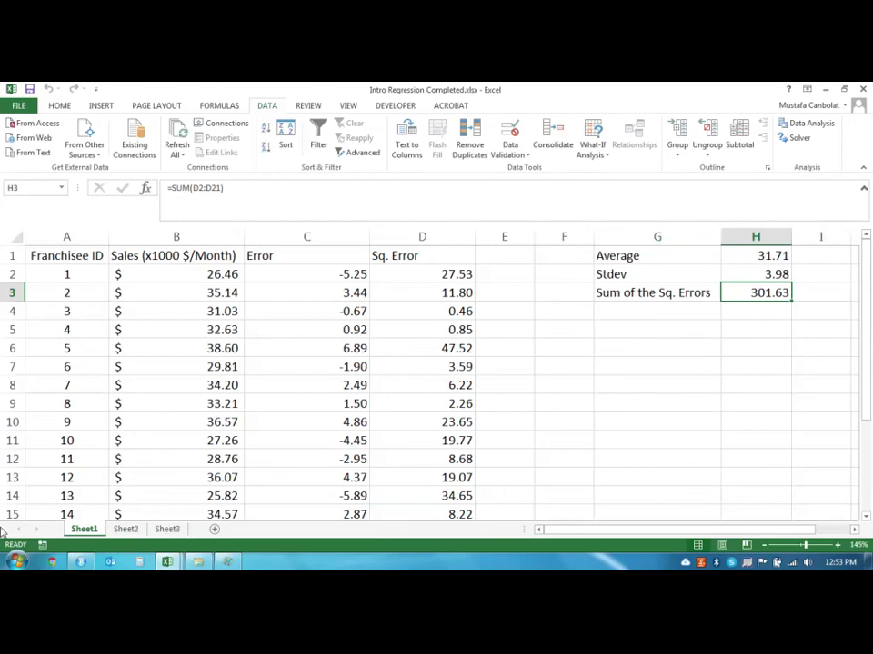
{"action": "left_click", "coordinate": [126, 528]}
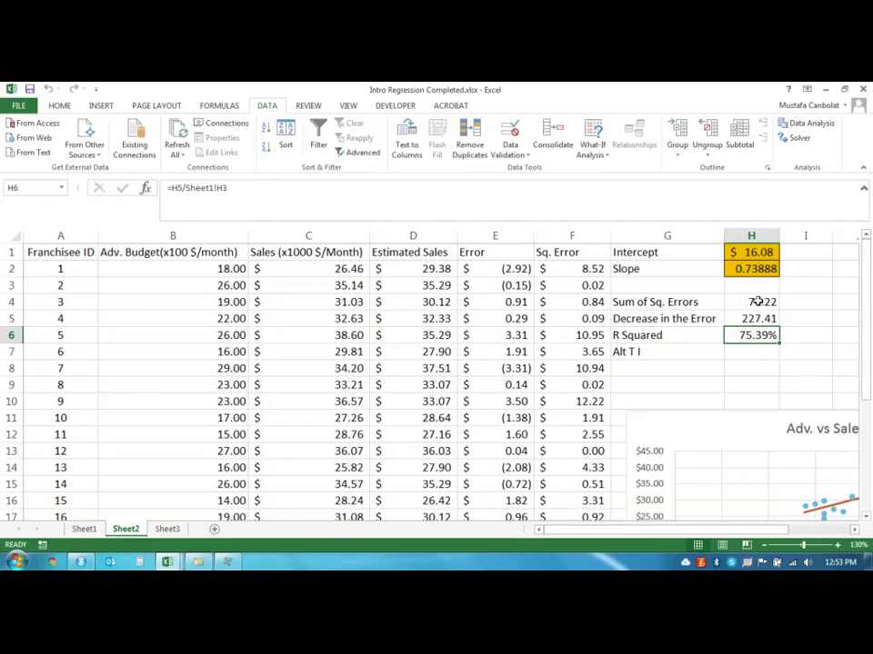
{"action": "left_click", "coordinate": [731, 358]}
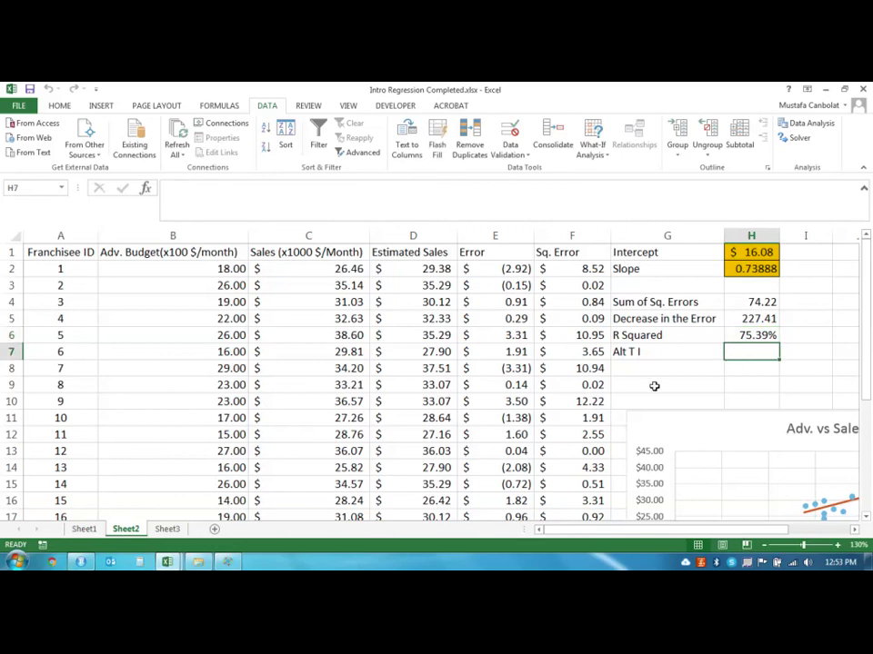